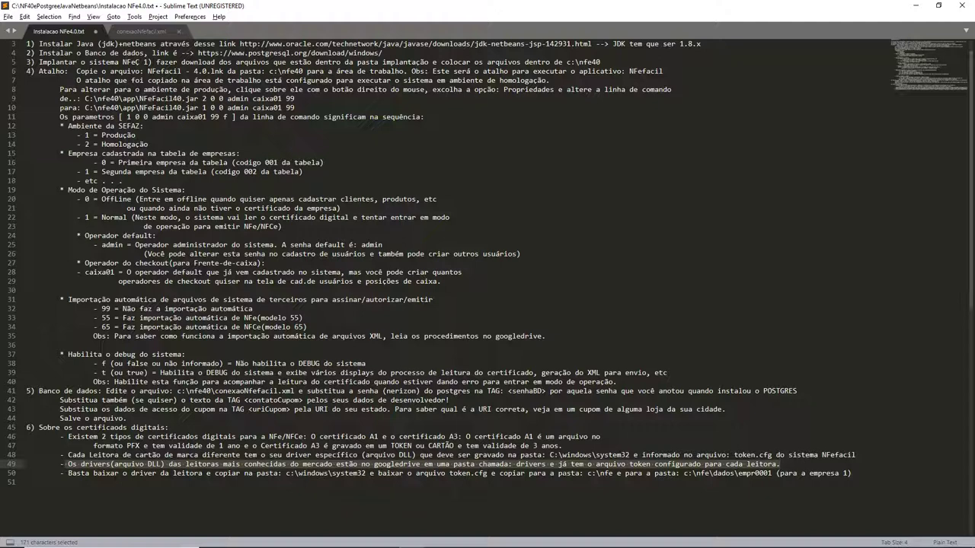
left_click(869, 472)
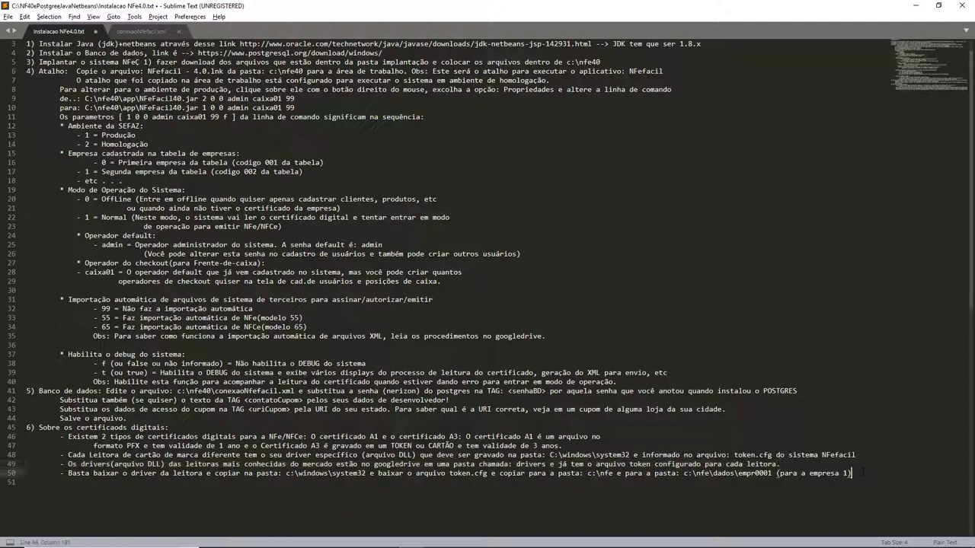
key("Return")
key("shift+Up")
key("shift+Up")
key("shift+Up")
key("shift+Up")
Switch to Google Drive and look over the contents of the NFe Versão 4.0 folder, including Drivers.
key("alt+Tab")
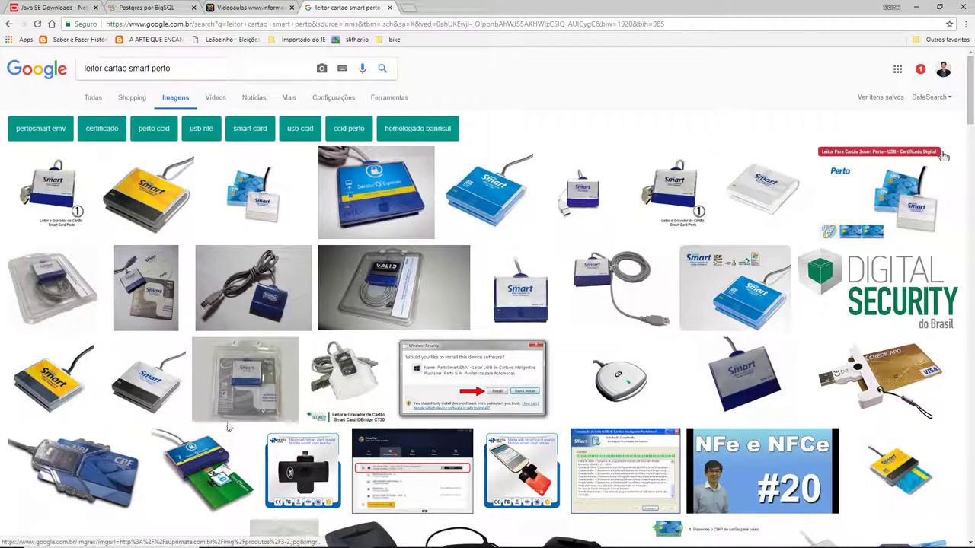
key("alt+Tab")
key("alt+Tab")
key("alt+Tab")
key("alt+Tab")
key("alt+Tab")
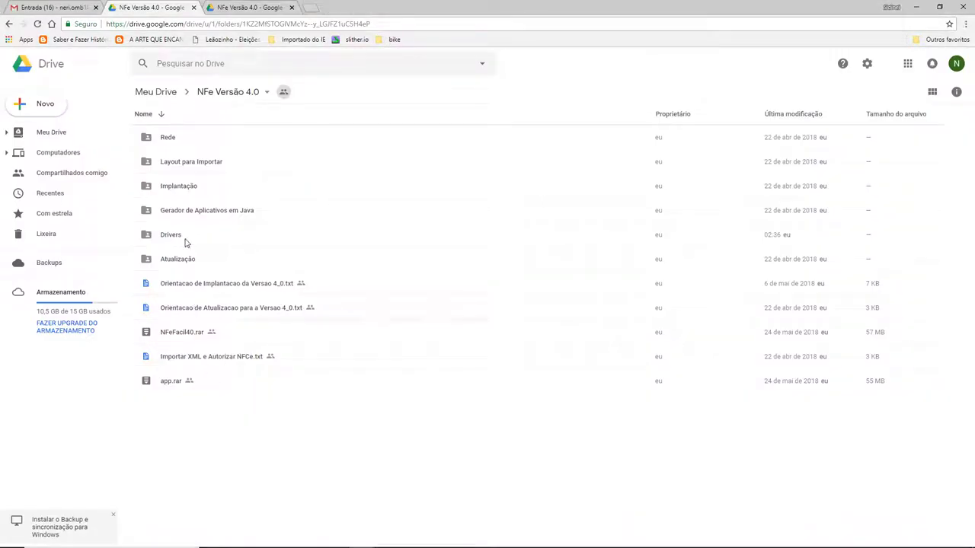
key("alt+Tab")
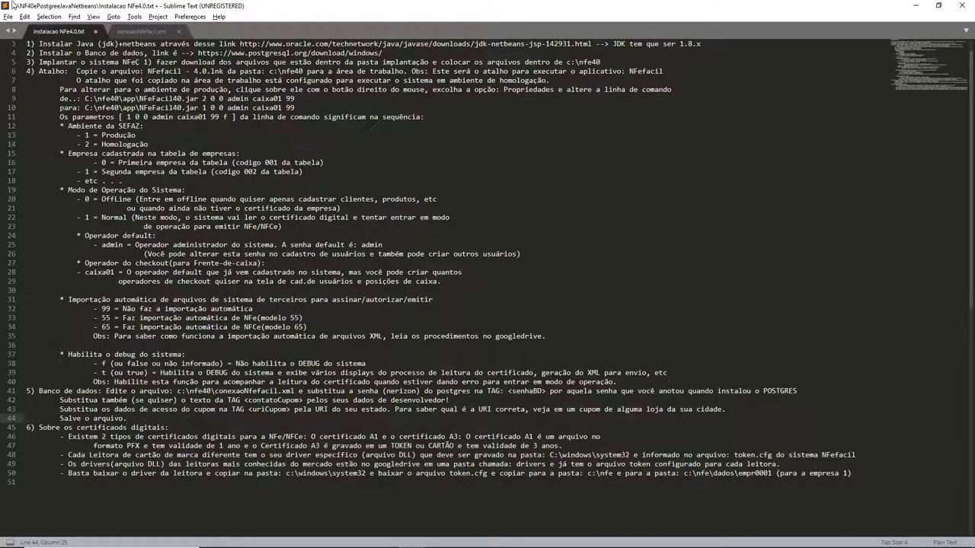
Save the changes to the installation notes file Instalacao NFe4.0.txt in Sublime Text.
left_click(8, 16)
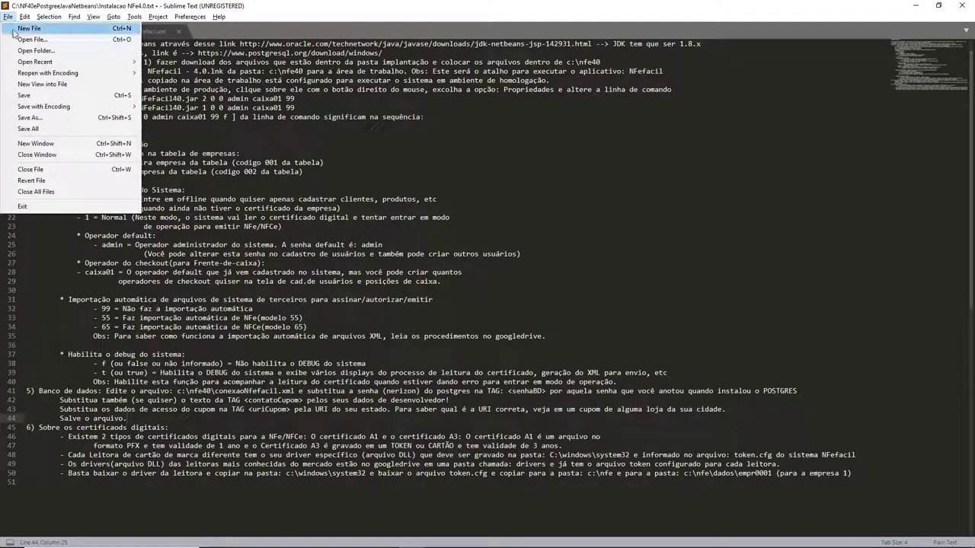
left_click(23, 96)
left_click(26, 289)
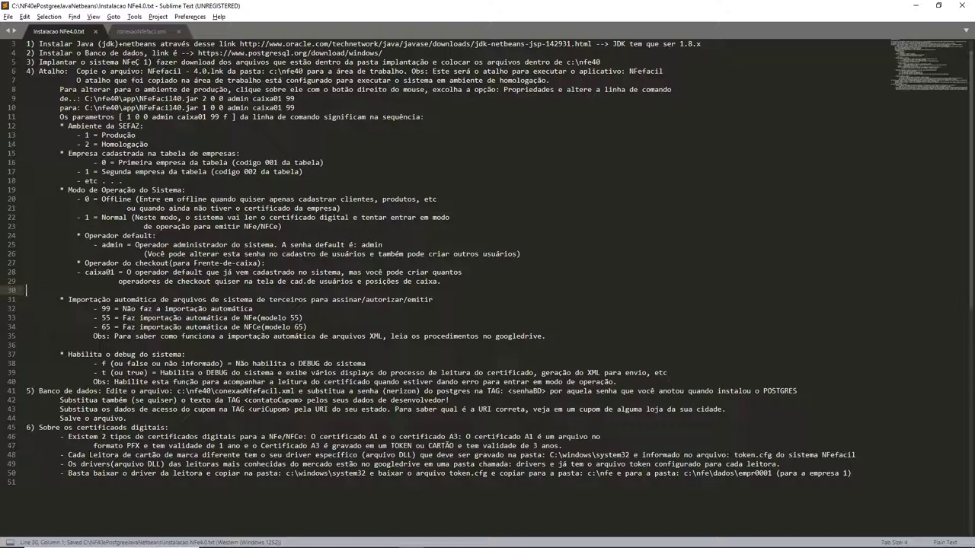
Read the notes in section 6 about card reader drivers, highlighting the text on the token file configured for each reader.
left_click_drag(60, 455, 564, 456)
left_click(68, 464)
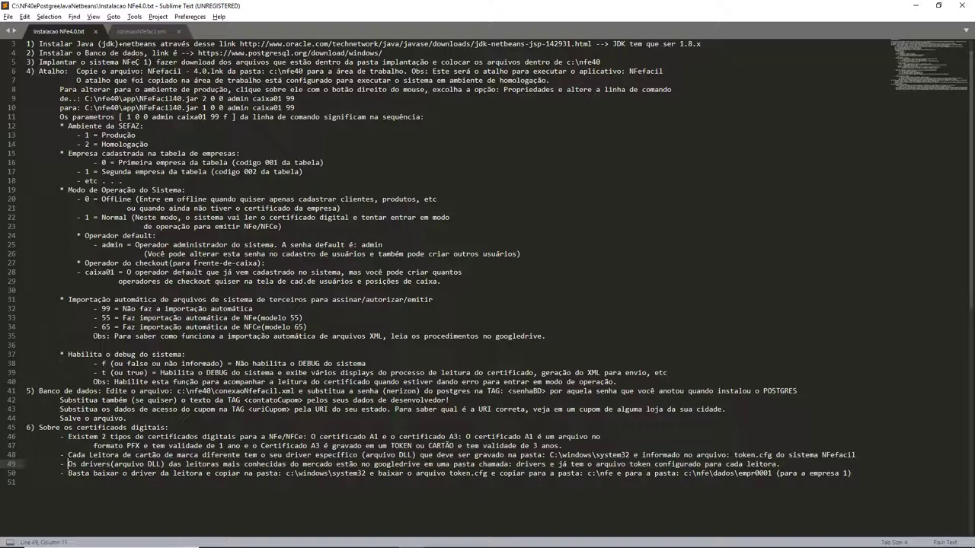
left_click_drag(541, 464, 779, 464)
Open the Drivers folder in Google Drive and look inside its Impressora Bematech MP4200TH and MySQL subfolders.
key("alt+Tab")
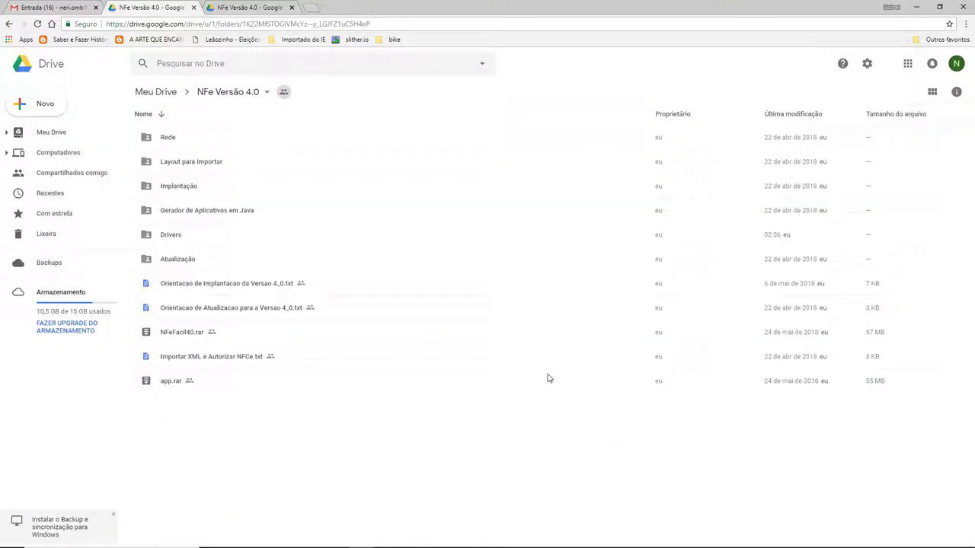
double_click(166, 236)
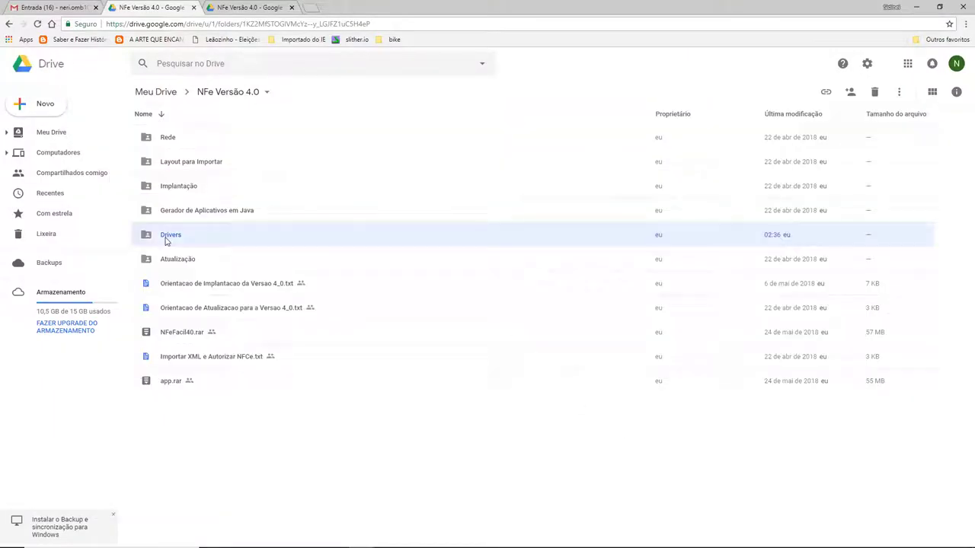
double_click(175, 188)
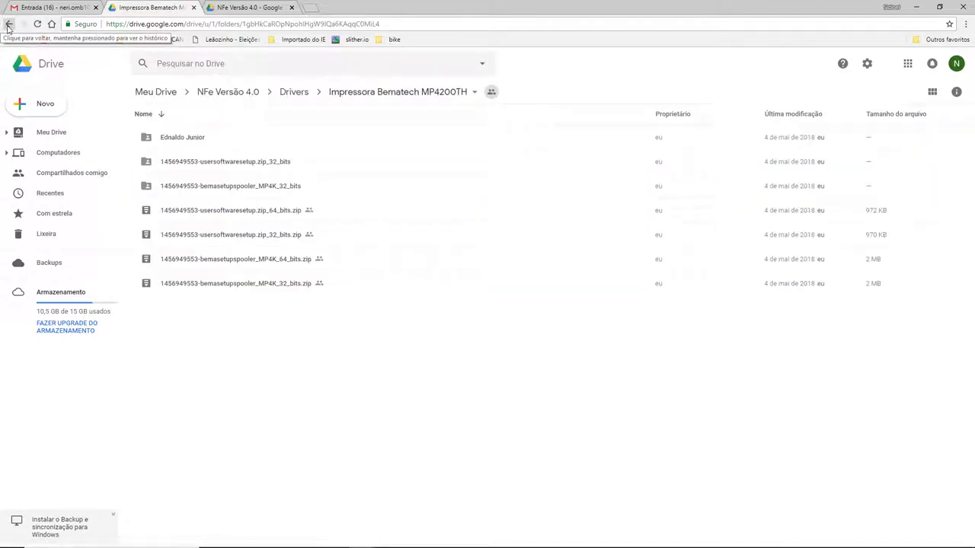
left_click(8, 25)
double_click(160, 163)
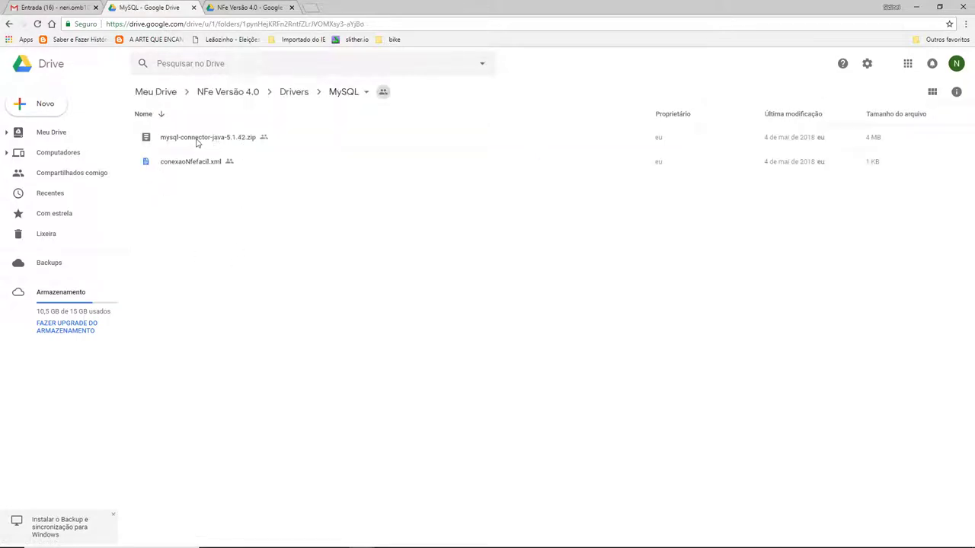
left_click(8, 24)
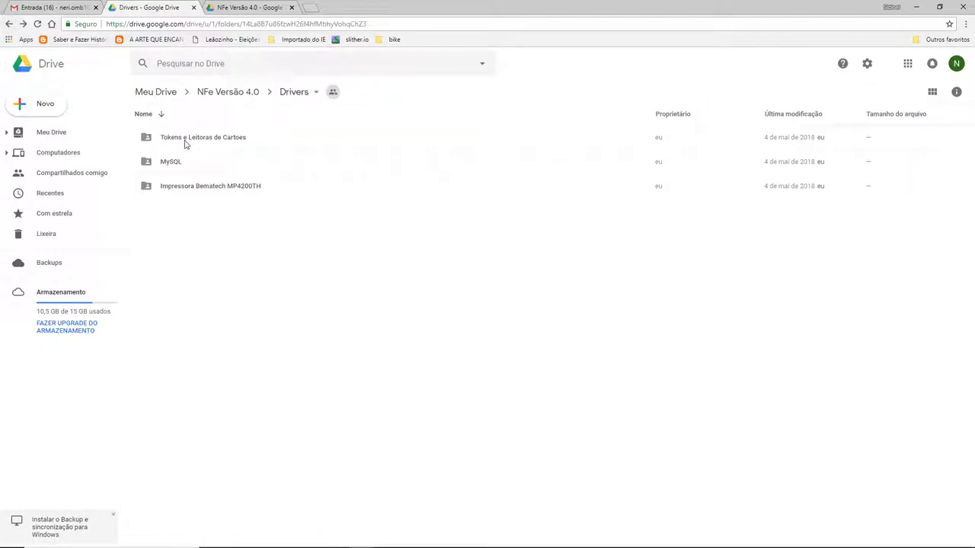
Open the Tokens e Leitoras de Cartoes folder and review all of its card reader folders.
double_click(185, 138)
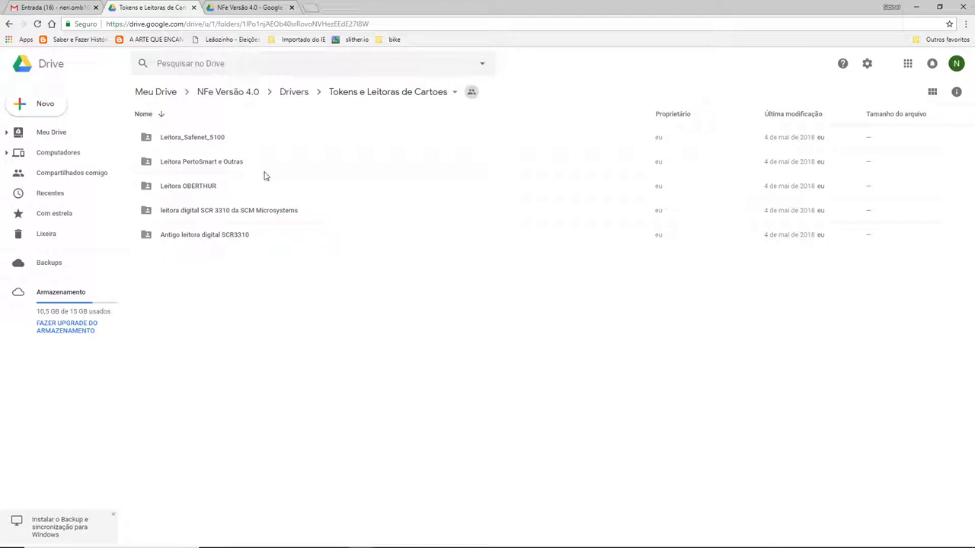
left_click(195, 141)
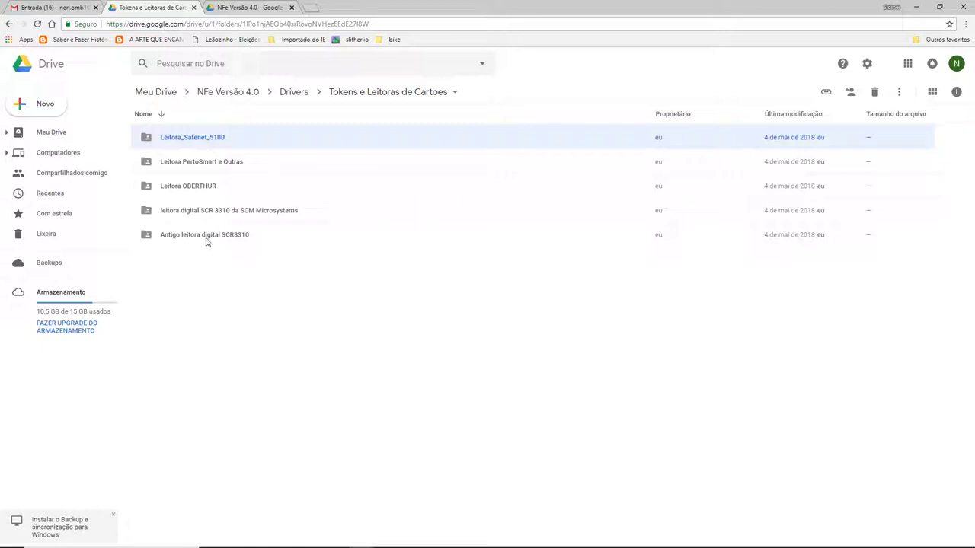
left_click(234, 241)
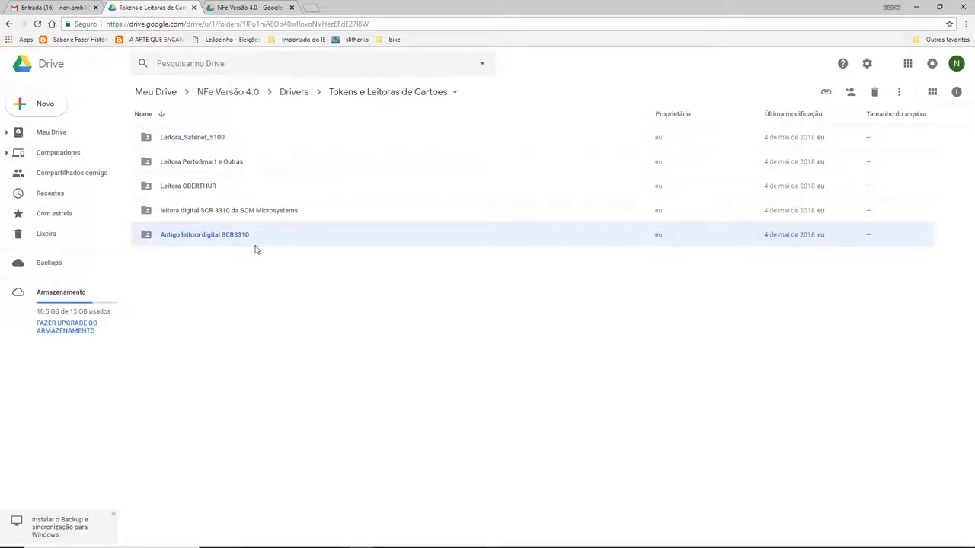
left_click(300, 330)
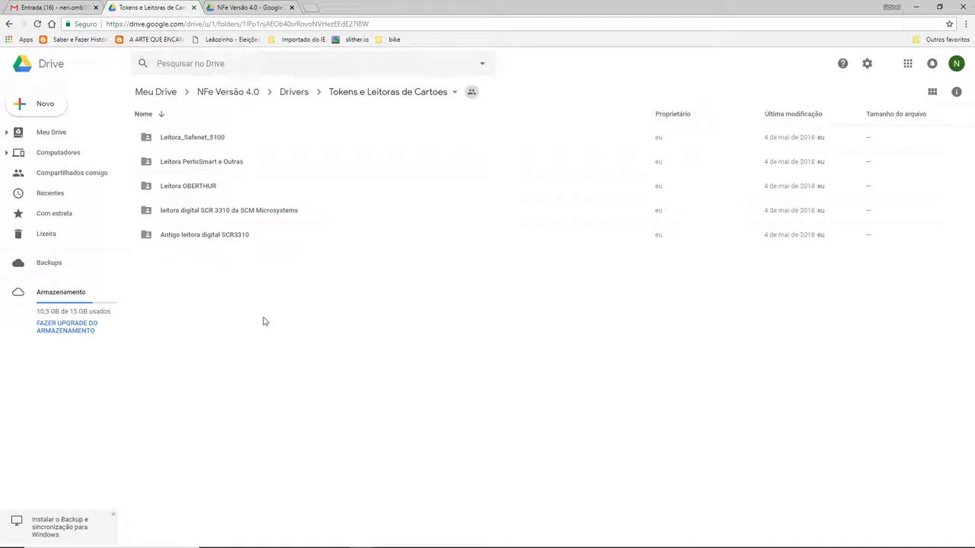
left_click_drag(373, 320, 151, 136)
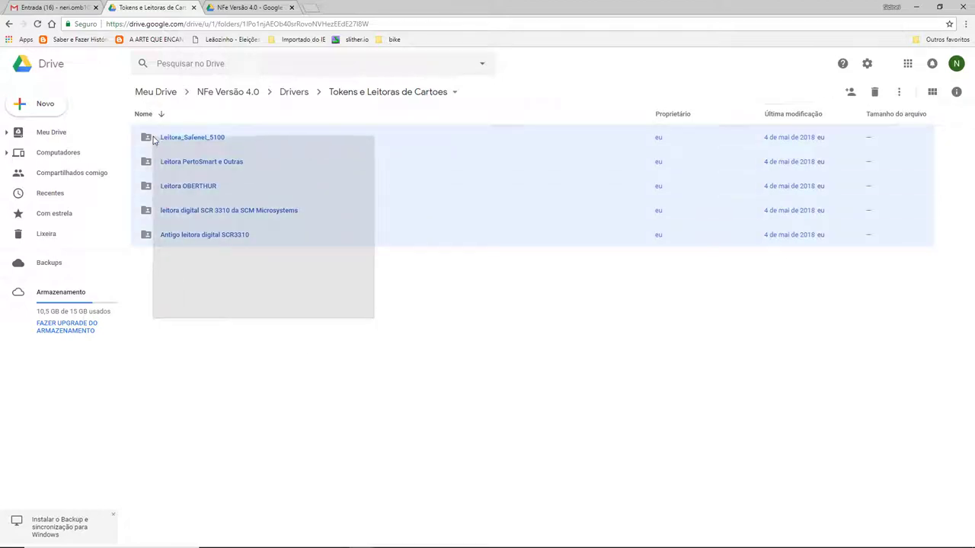
Switch to Sublime Text and read the notes on downloading the reader driver and the preconfigured token file, highlighting the relevant text.
key("alt+Tab")
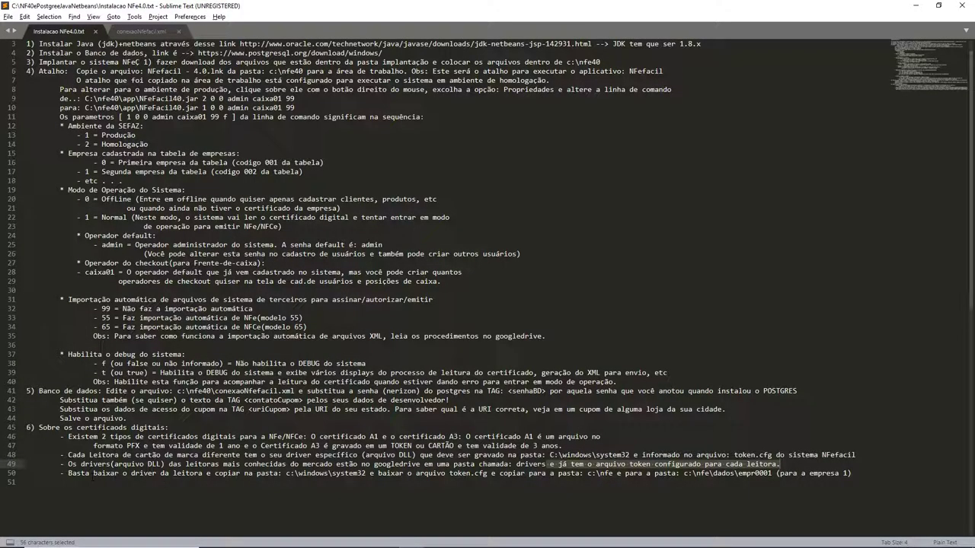
left_click(65, 473)
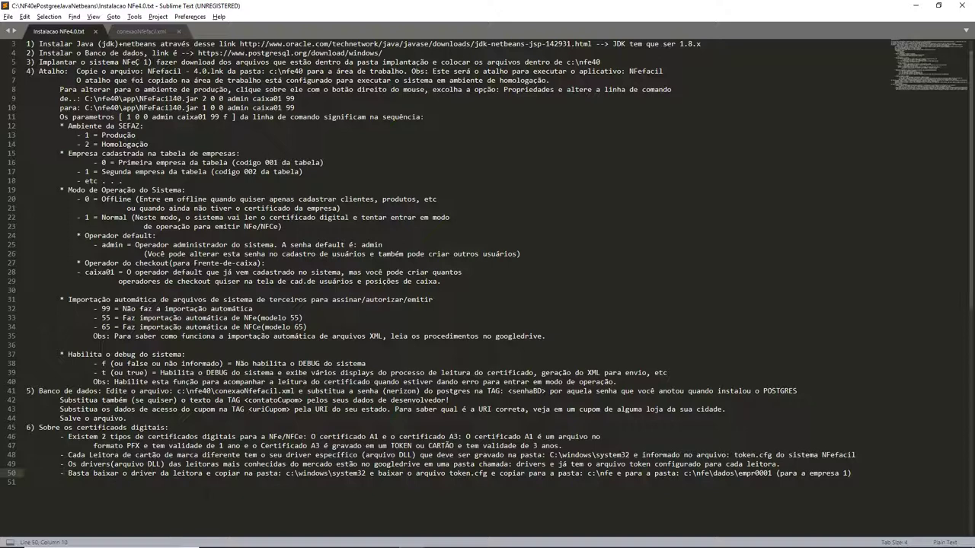
key("Home")
key("shift+End")
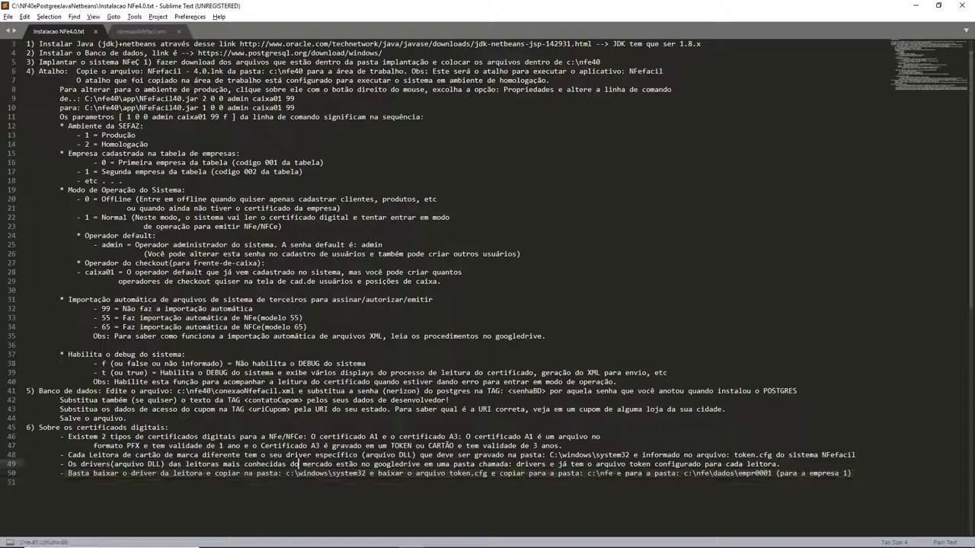
key("ctrl+z")
left_click_drag(516, 463, 779, 463)
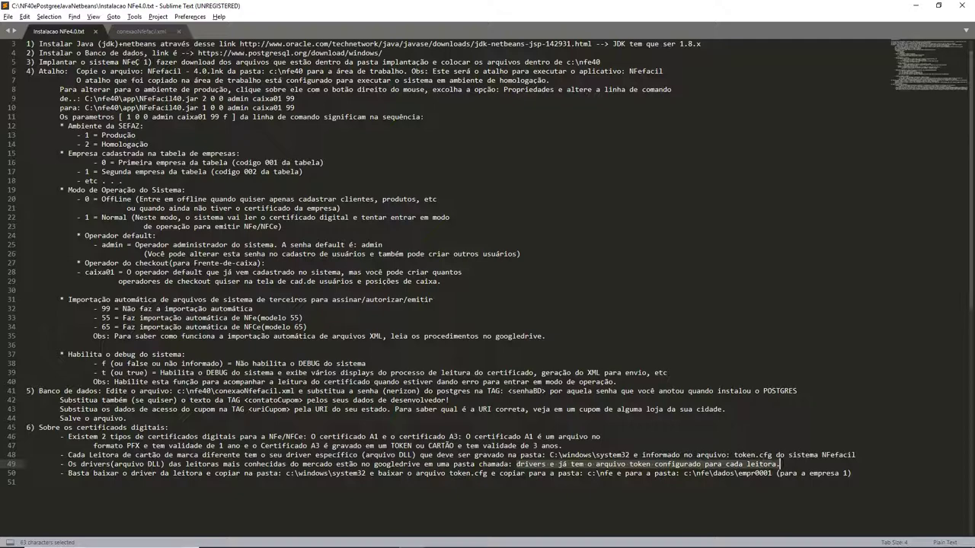
Switch to Google Drive and open the windows64 folder inside Leitora PertoSmart e Outras.
key("alt+Tab")
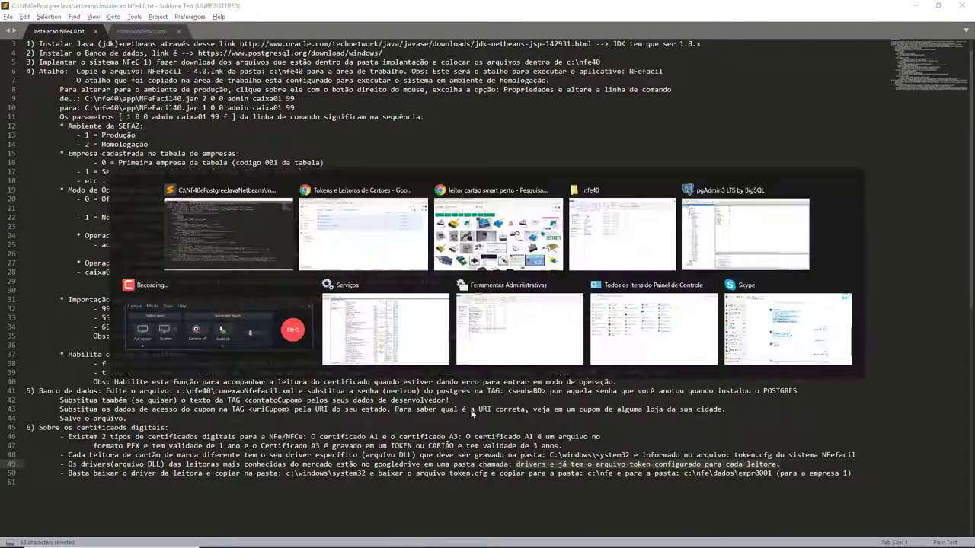
left_click(252, 293)
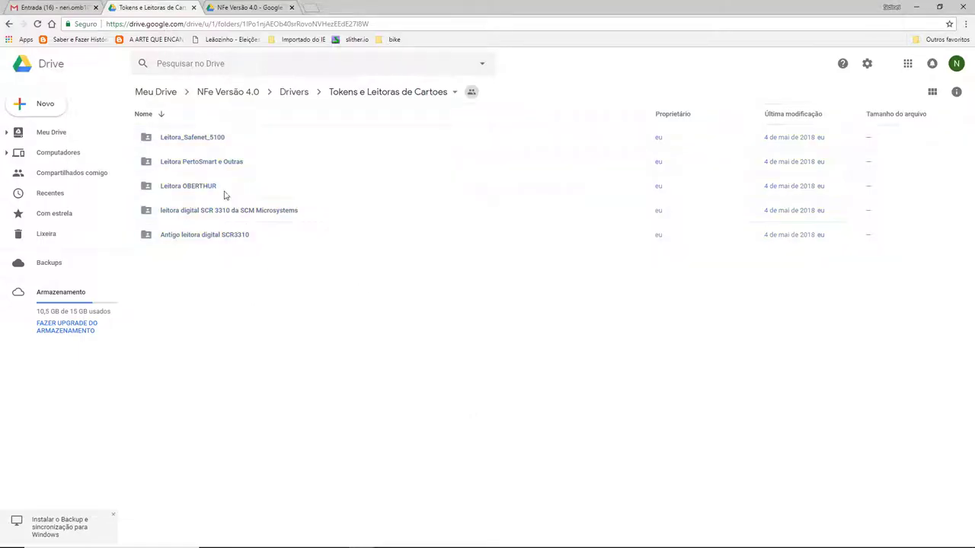
double_click(194, 166)
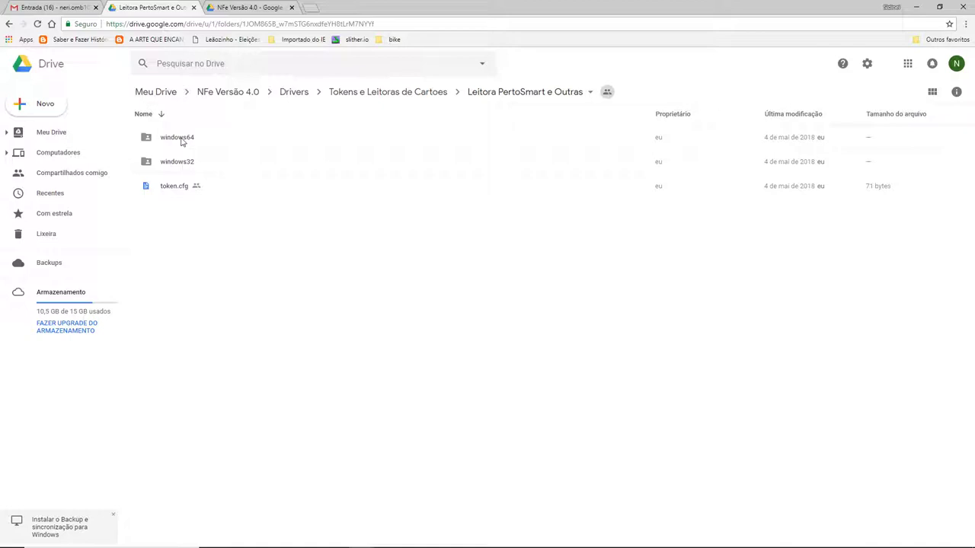
double_click(182, 141)
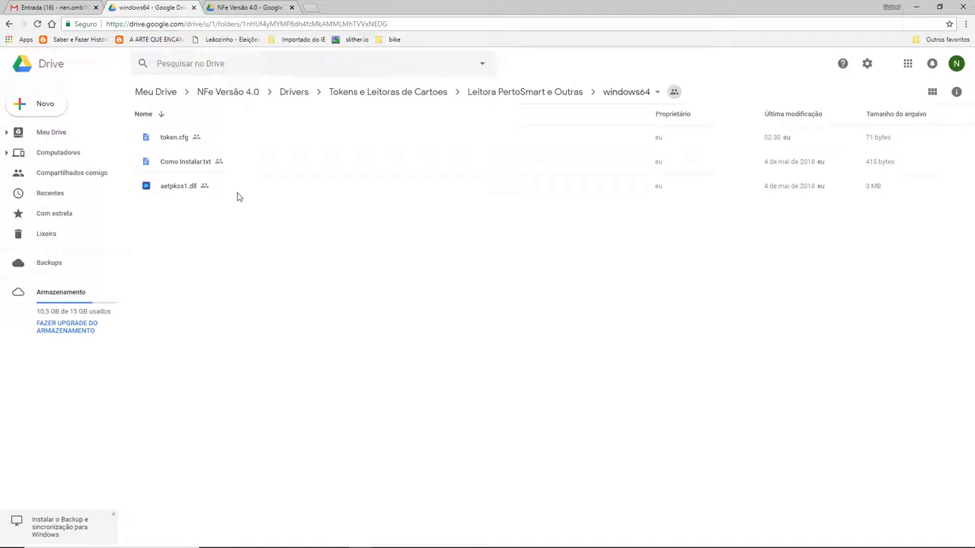
Read the driver installation instructions in Como Instalar.txt and close the preview.
double_click(186, 162)
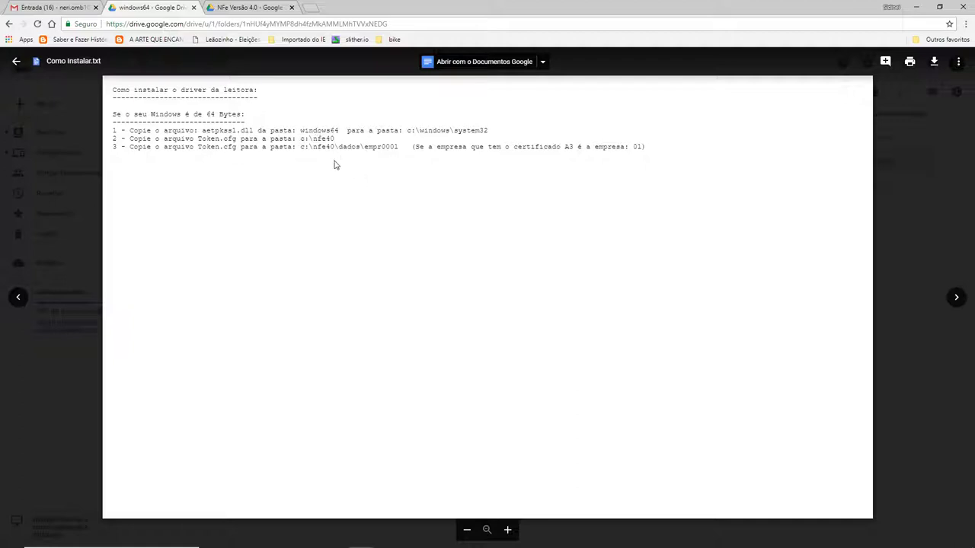
key("Escape")
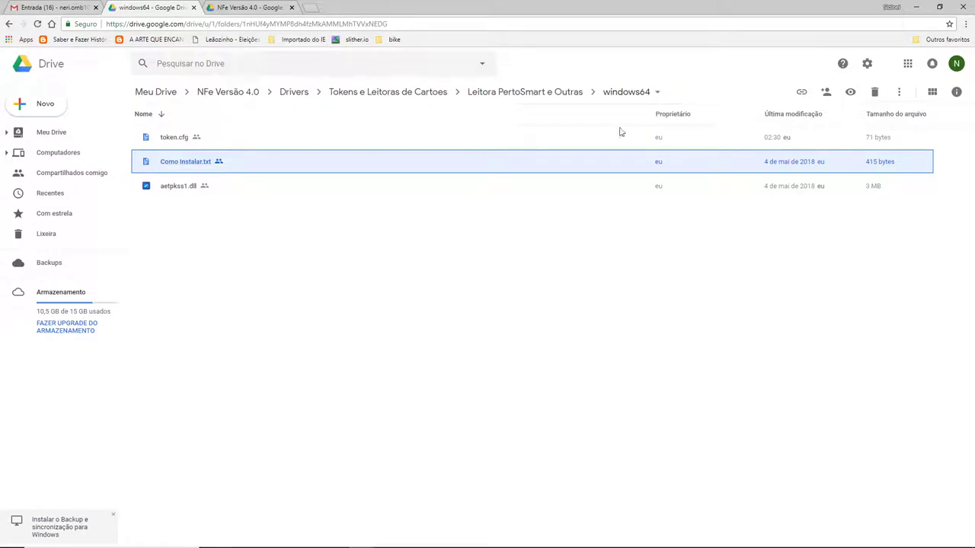
double_click(174, 173)
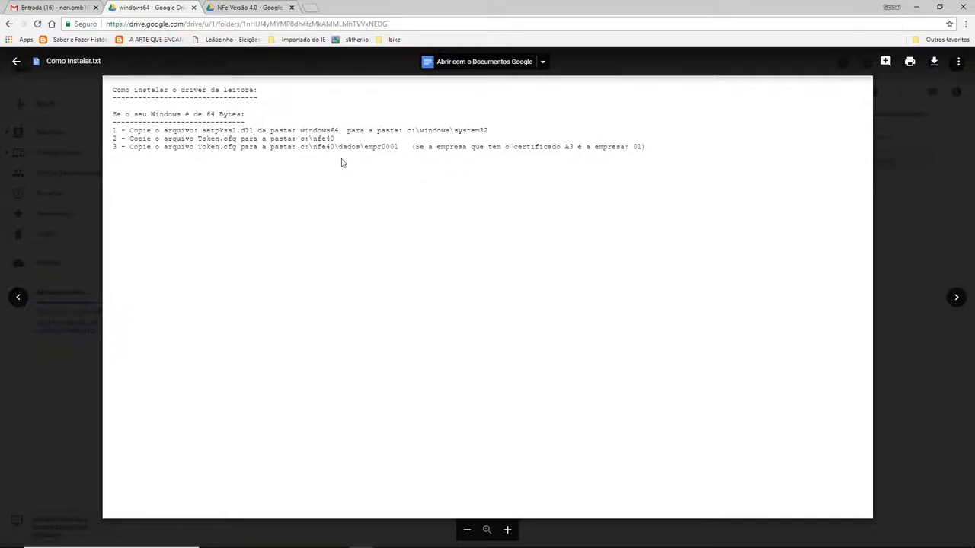
key("Escape")
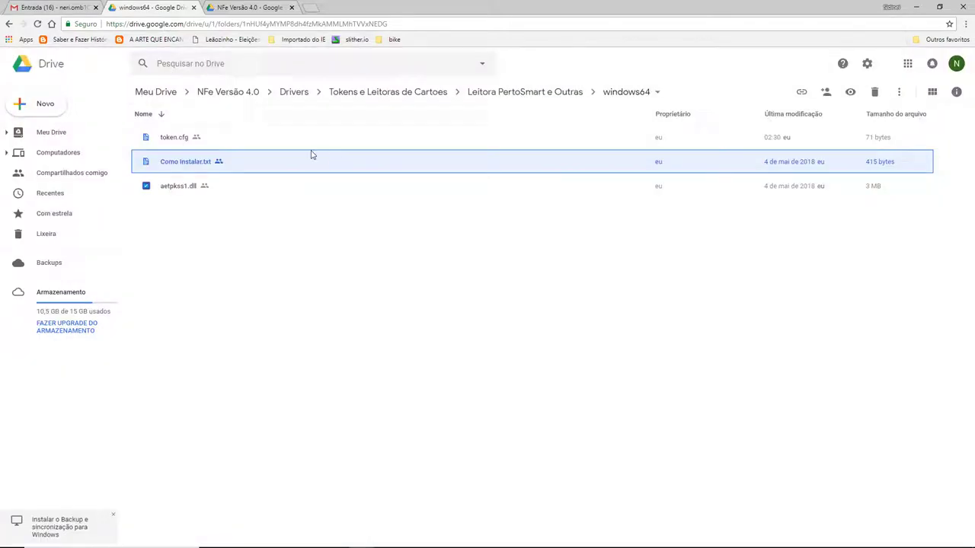
Try to download aetpkss1.dll from the windows64 folder, and return to the folder listing.
left_click(168, 191)
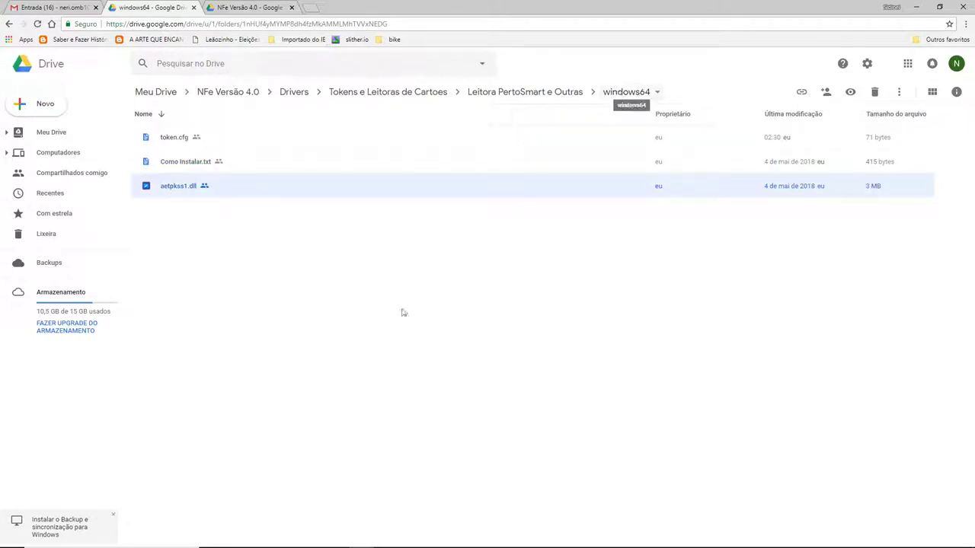
left_click(213, 274)
left_click(179, 192)
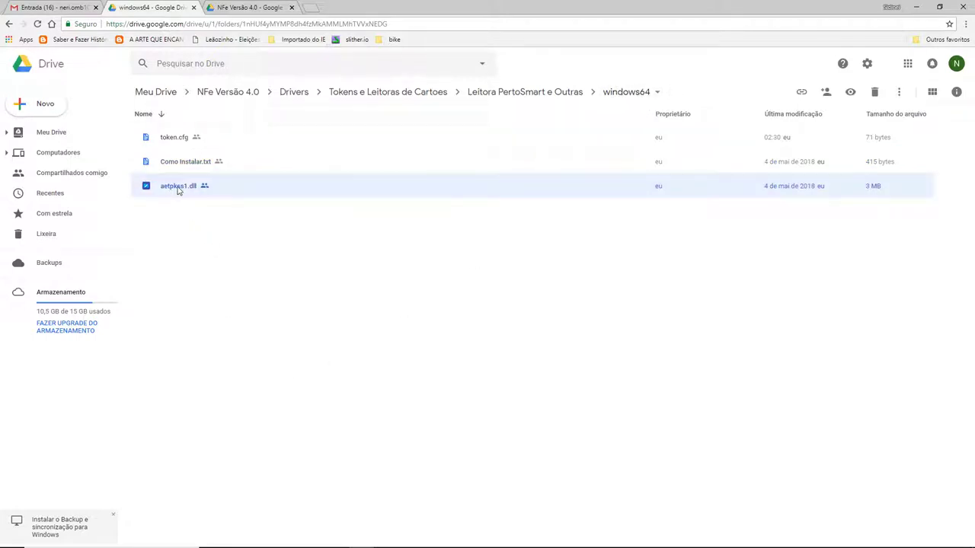
right_click(179, 192)
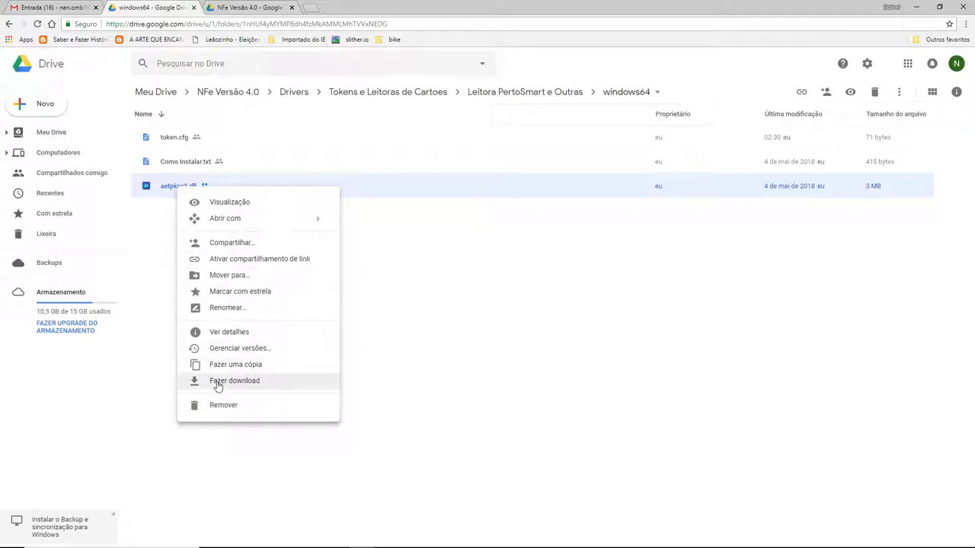
left_click(218, 386)
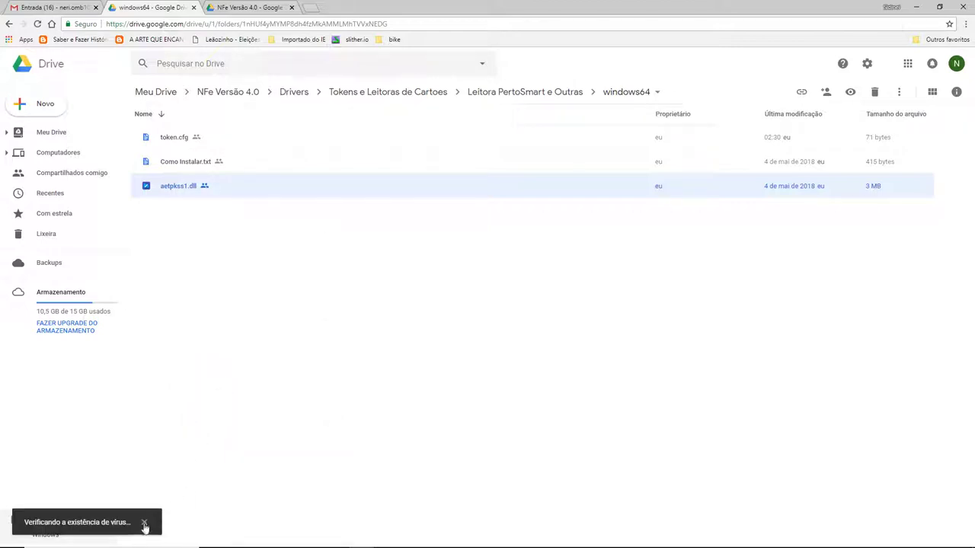
left_click(144, 522)
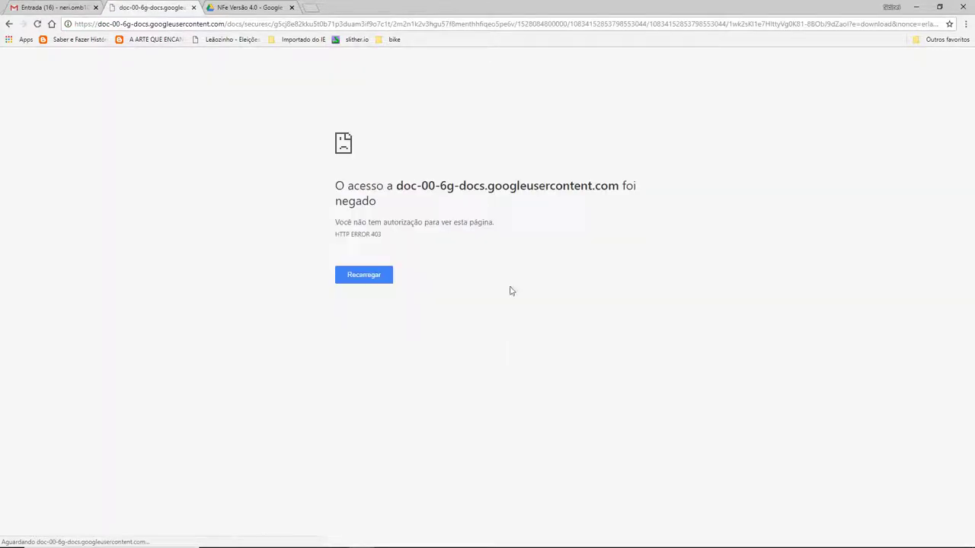
left_click(9, 24)
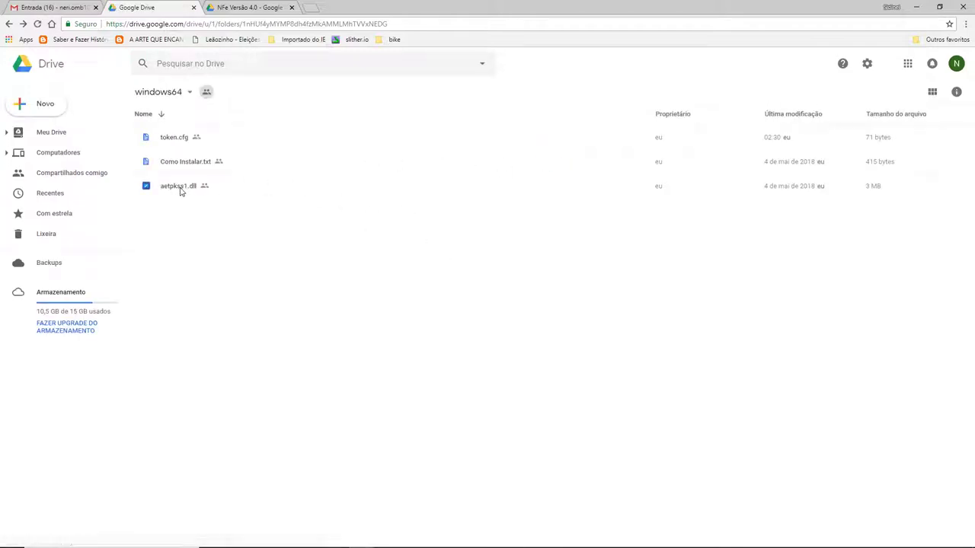
Retry the download of aetpkss1.dll and go back to the windows64 folder.
right_click(181, 191)
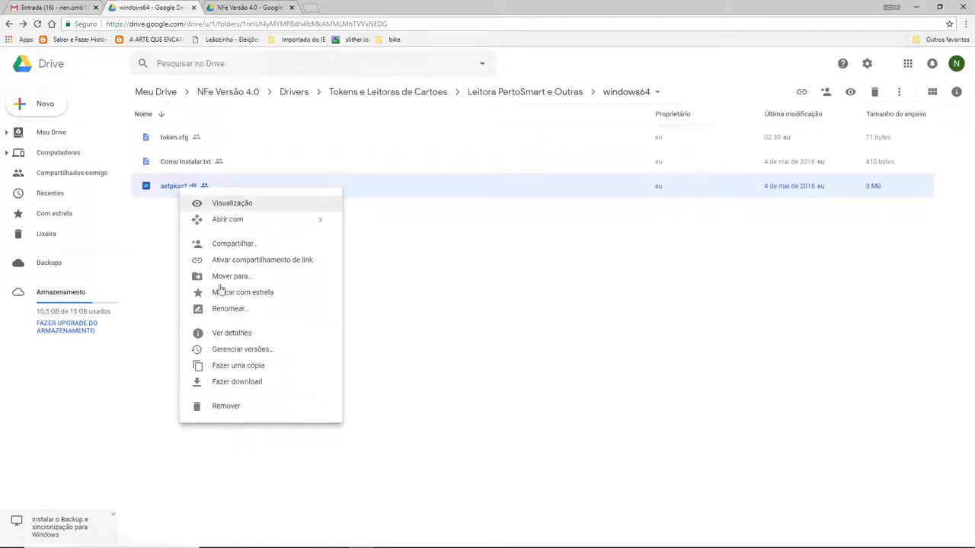
left_click(231, 389)
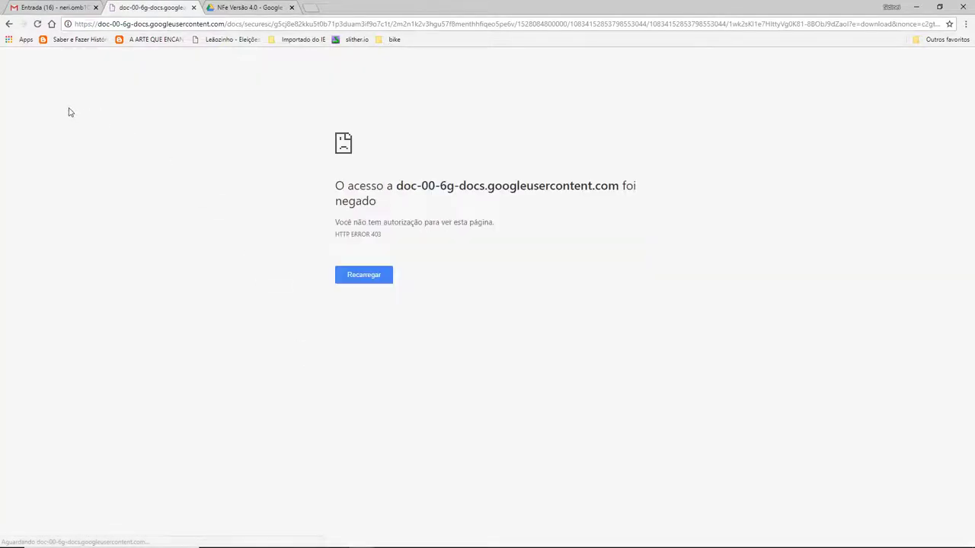
left_click(9, 24)
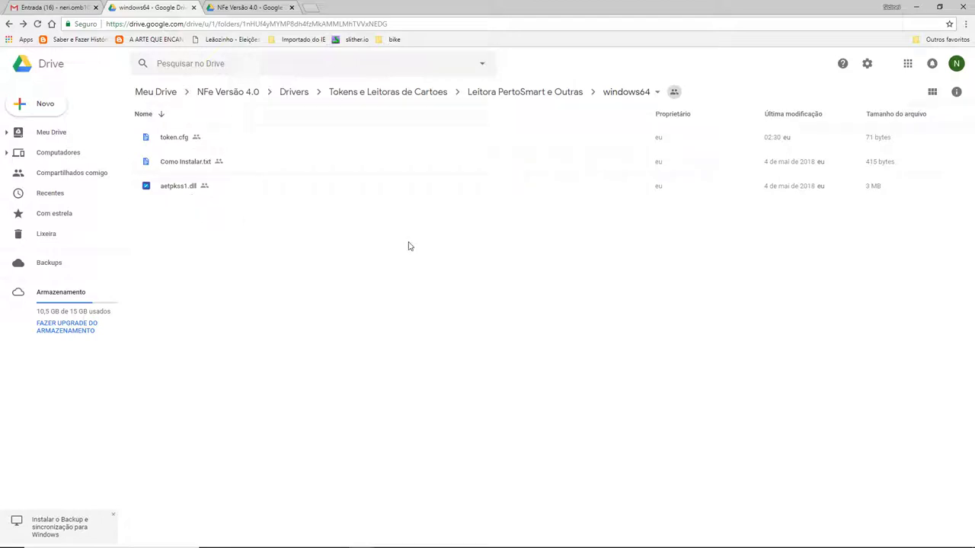
Switch to File Explorer, look inside the app folder of C:\nfe40, and return to the nfe40 folder.
key("alt+Tab")
key("alt+Tab")
key("alt+Tab")
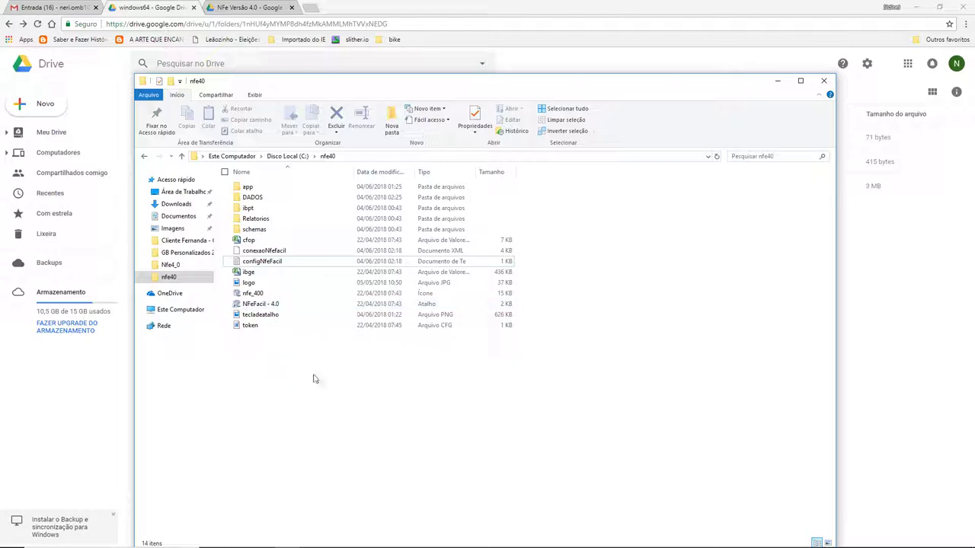
double_click(249, 191)
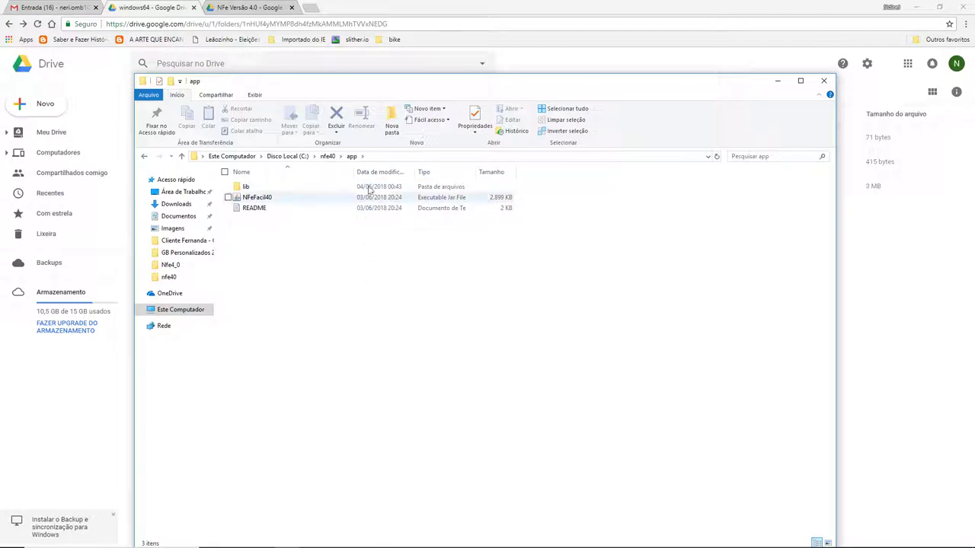
left_click(328, 156)
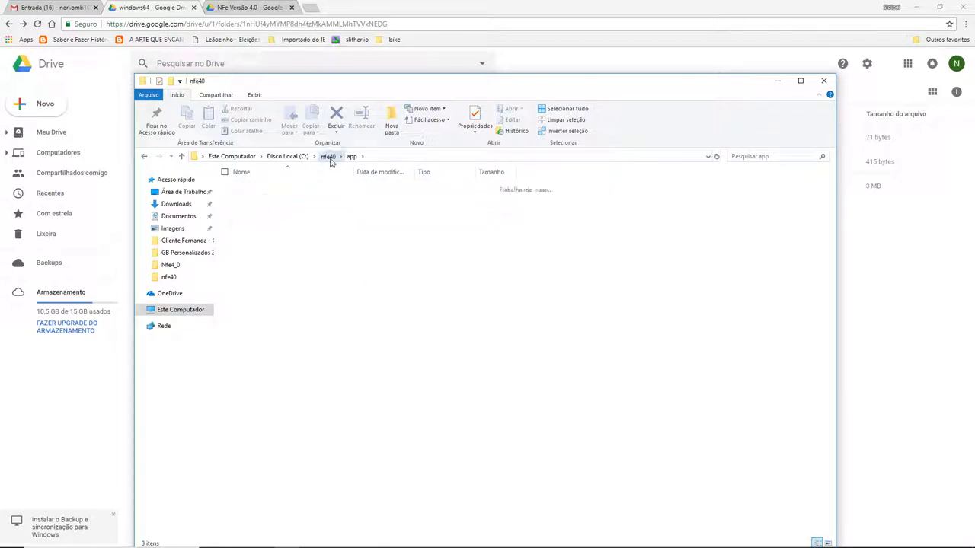
left_click(371, 396)
key("alt")
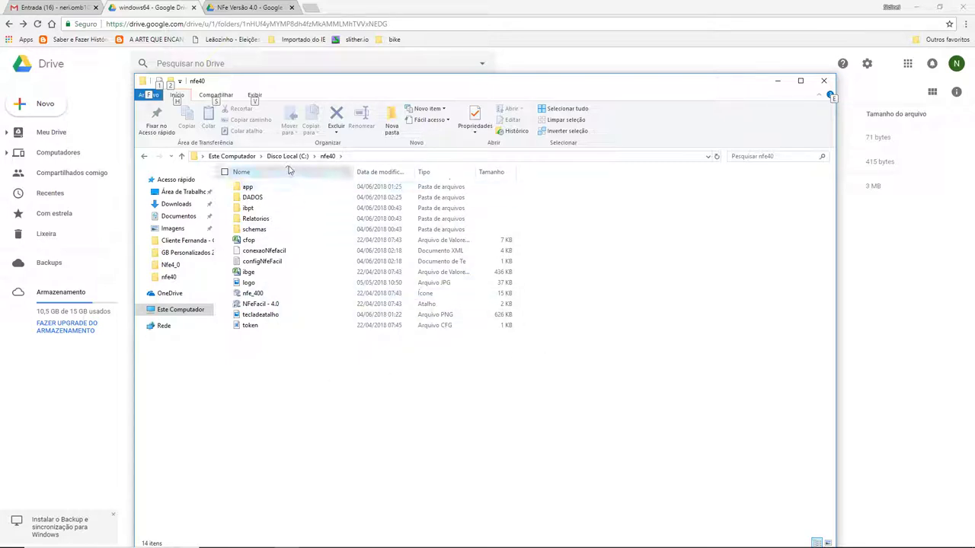
Browse drive C: to the nfe40_implantacao_OK folder and open its DADOS\EMPR0001 subfolder to examine where the token file is kept.
left_click(178, 311)
left_click(274, 274)
double_click(347, 285)
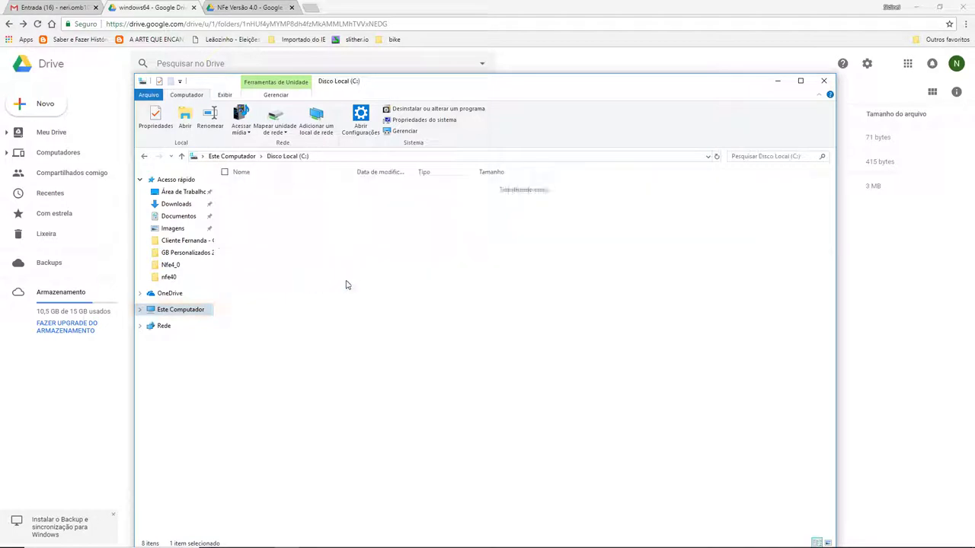
double_click(247, 281)
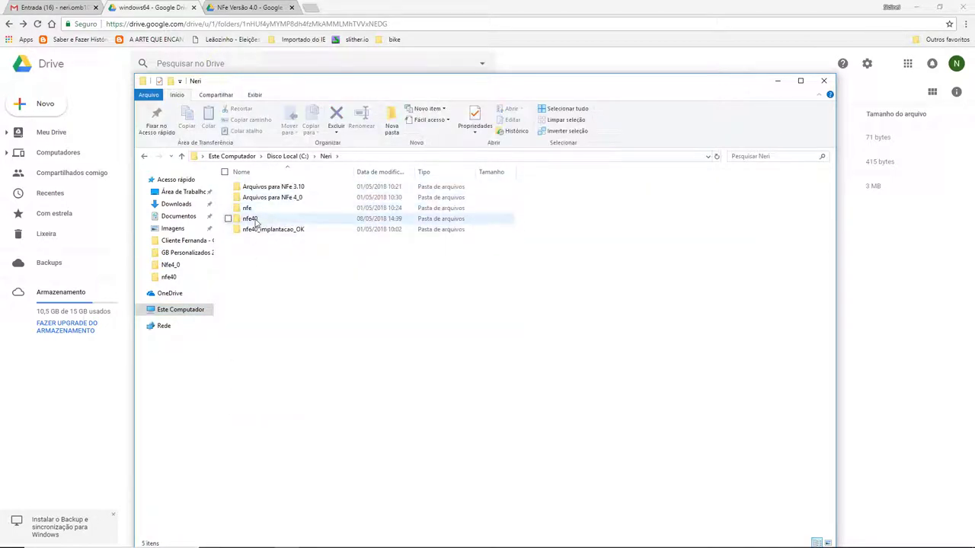
double_click(259, 229)
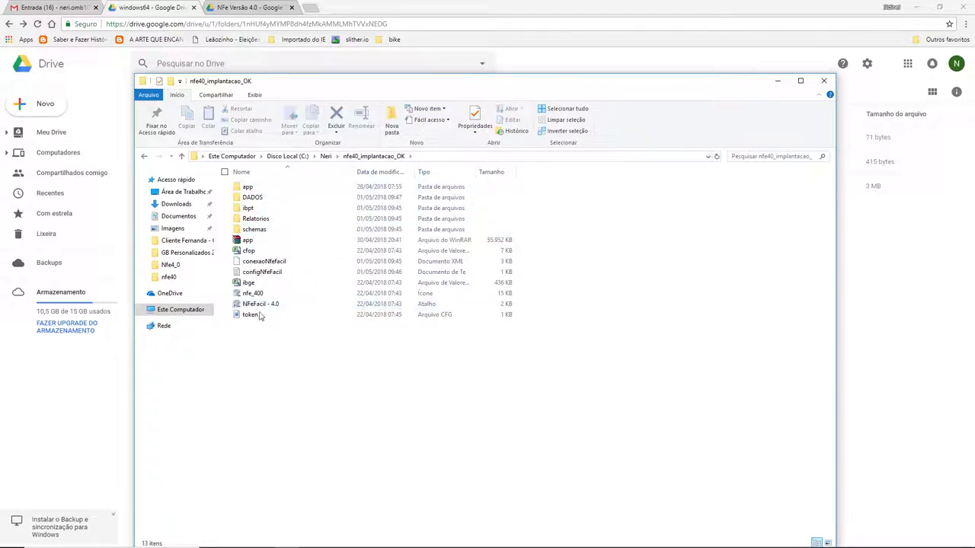
left_click(252, 199)
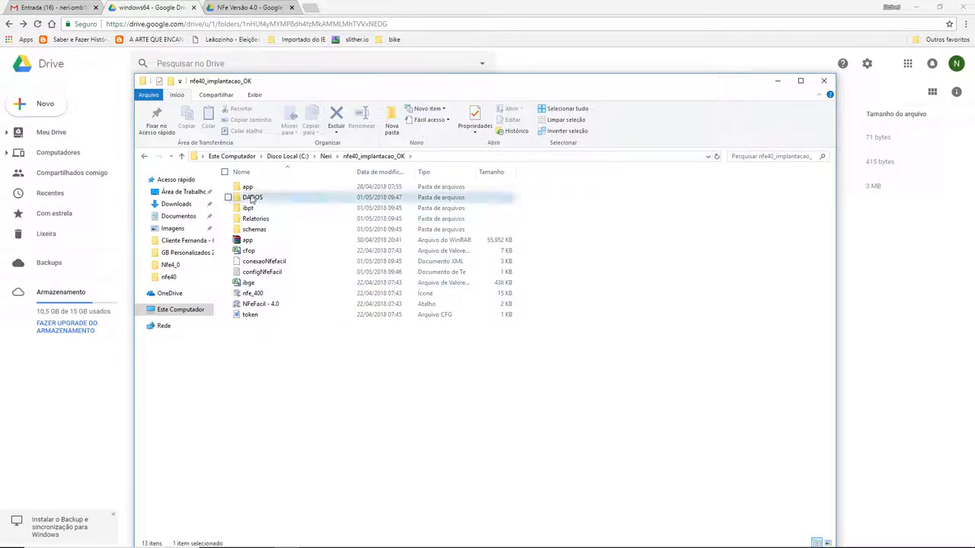
double_click(252, 198)
double_click(251, 188)
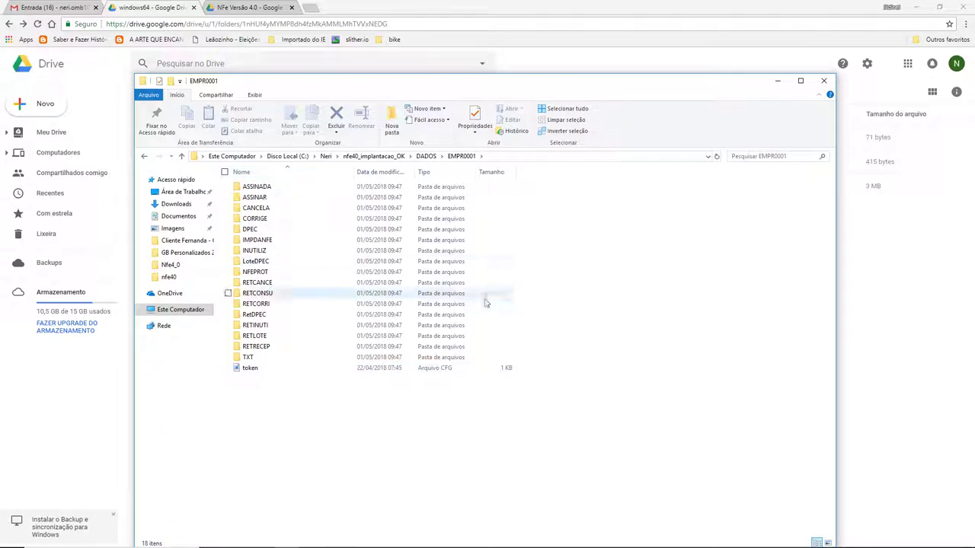
Switch to Sublime Text and read the notes on where to copy the reader driver and token.cfg, clearing the text highlight.
key("alt+Tab")
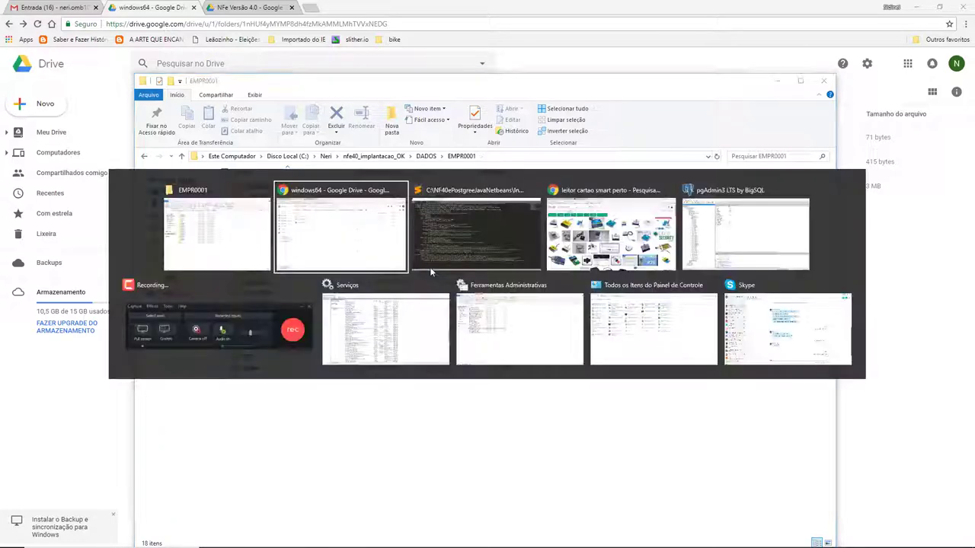
key("alt+Tab")
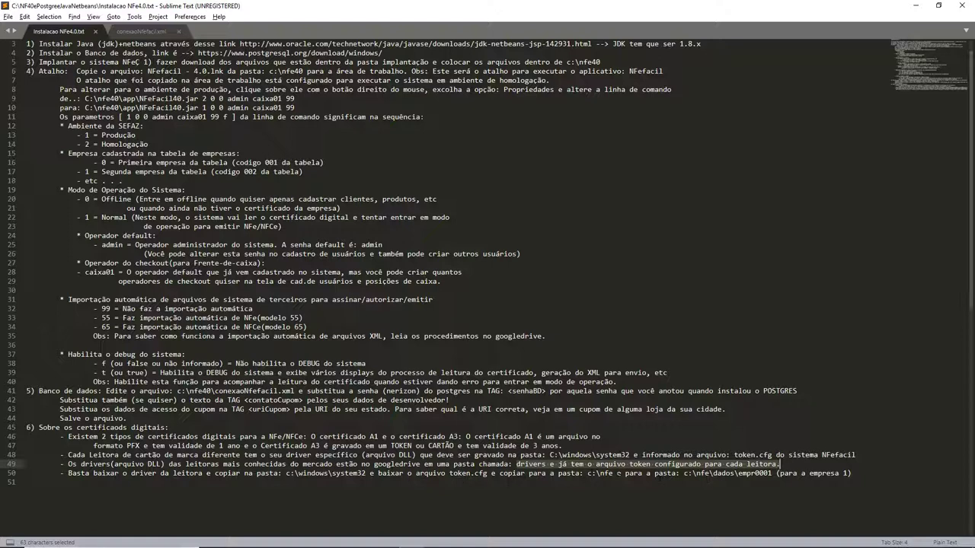
left_click(565, 464)
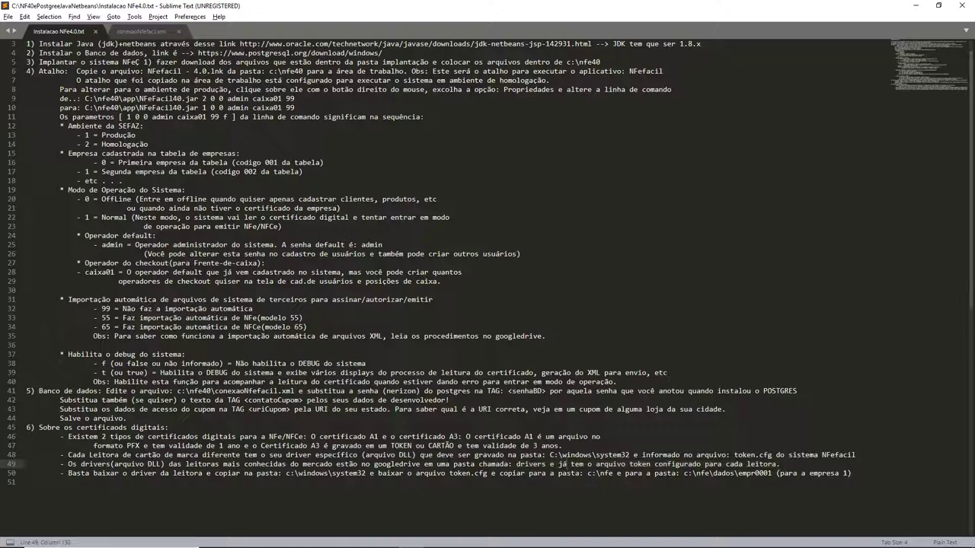
Switch to Google Drive, try once more to download aetpkss1.dll, and return to the windows64 folder.
key("alt+Tab")
key("alt+Tab")
key("alt+Tab")
key("alt+Tab")
key("alt+Tab")
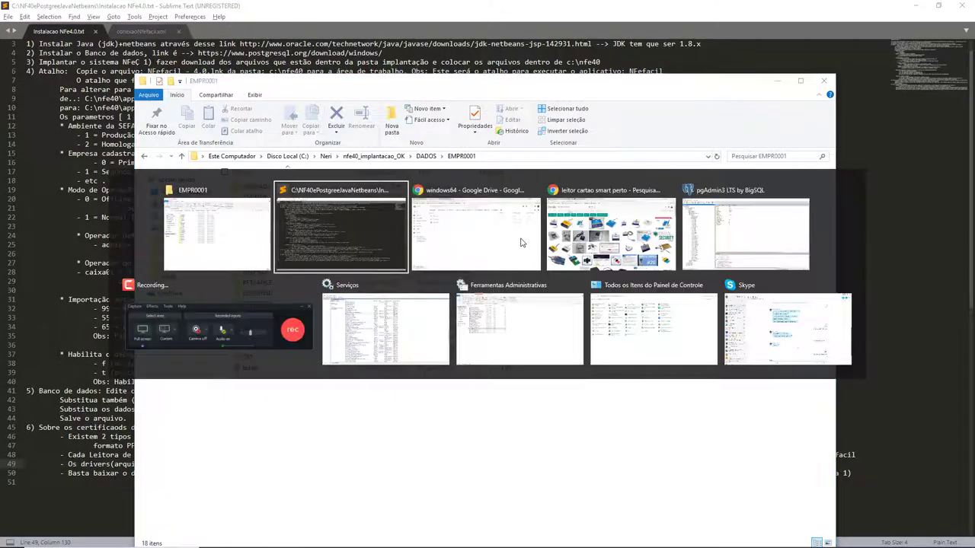
left_click(180, 189)
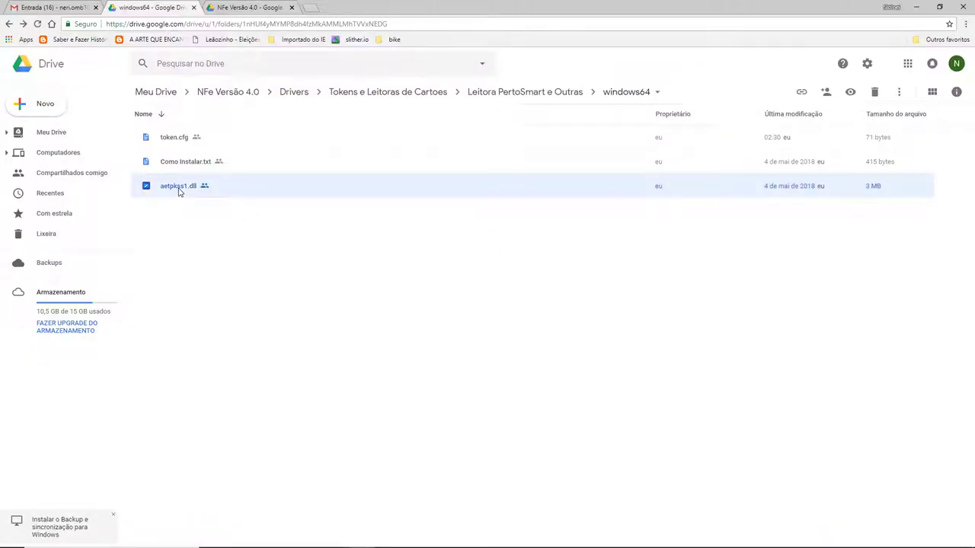
left_click(179, 169)
left_click(176, 189)
right_click(175, 189)
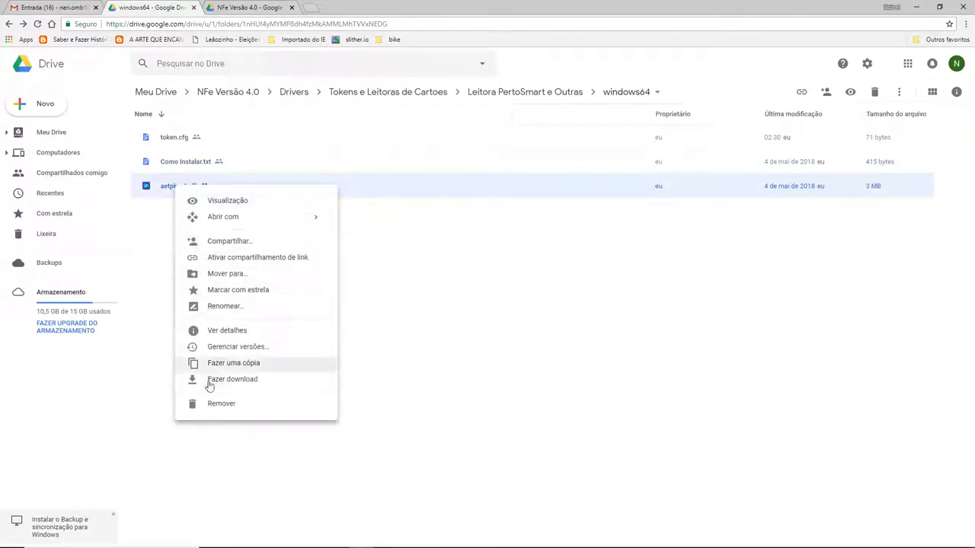
left_click(216, 385)
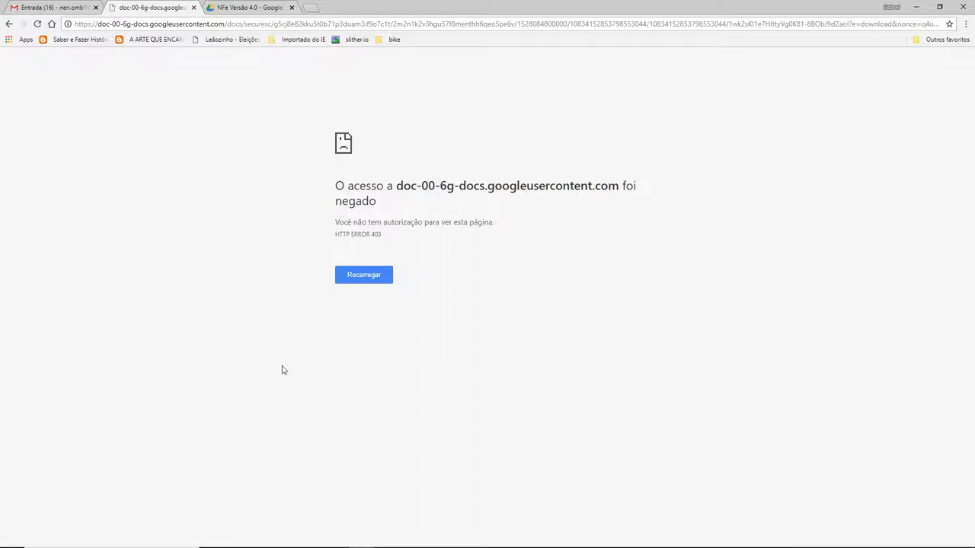
left_click(10, 25)
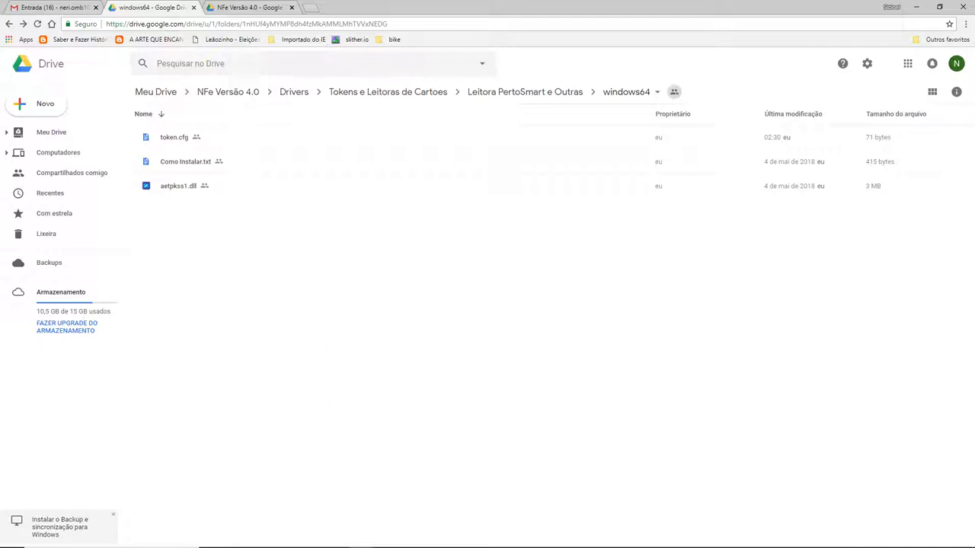
Switch to File Explorer and open the C:\Windows\System32 folder.
left_click(290, 538)
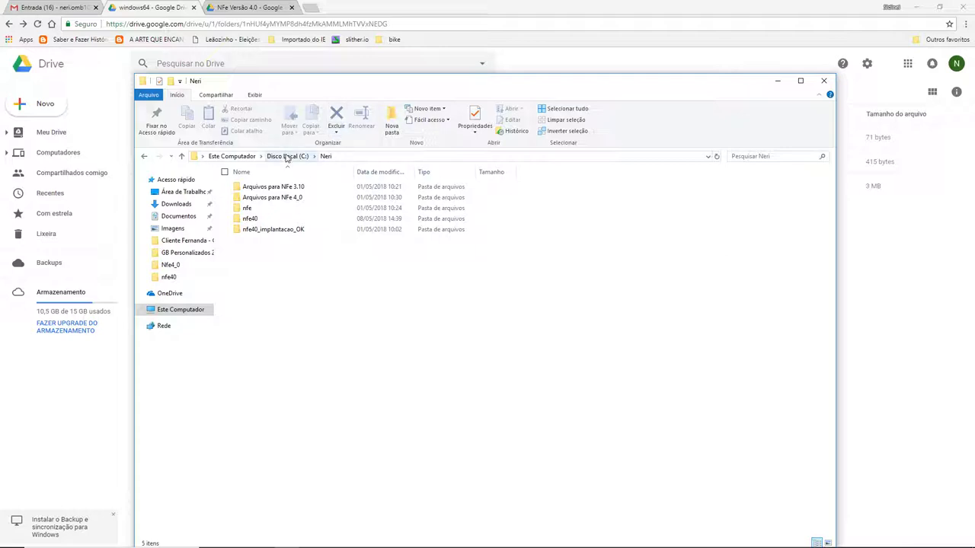
left_click(287, 157)
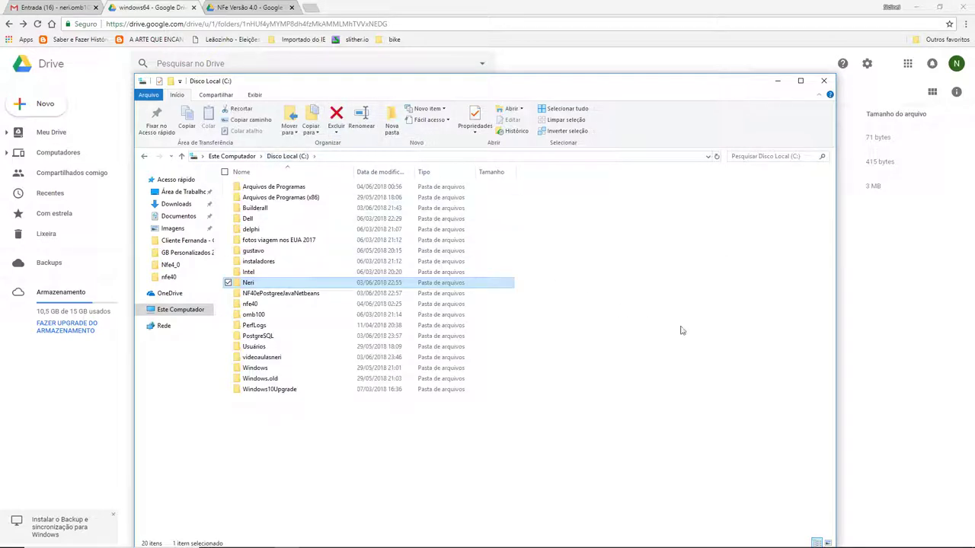
left_click(621, 304)
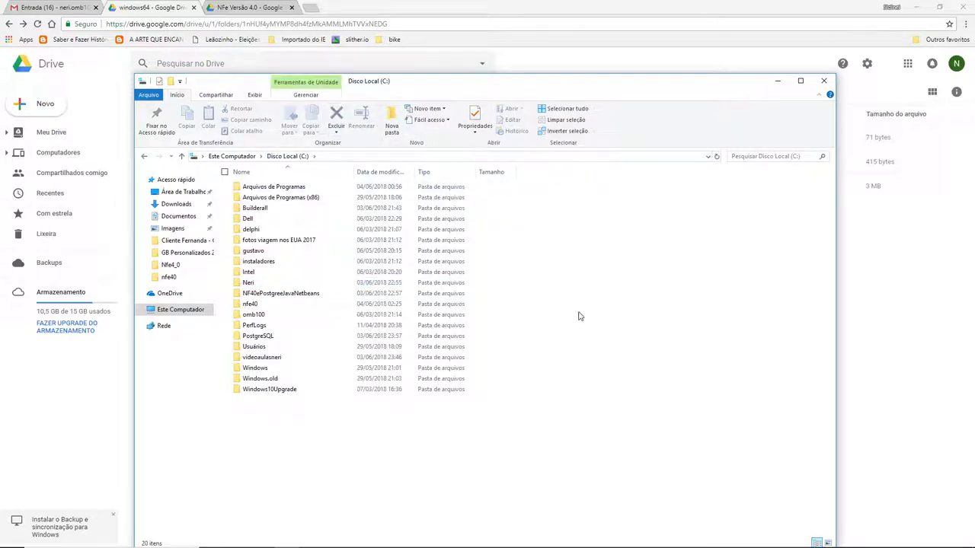
double_click(380, 368)
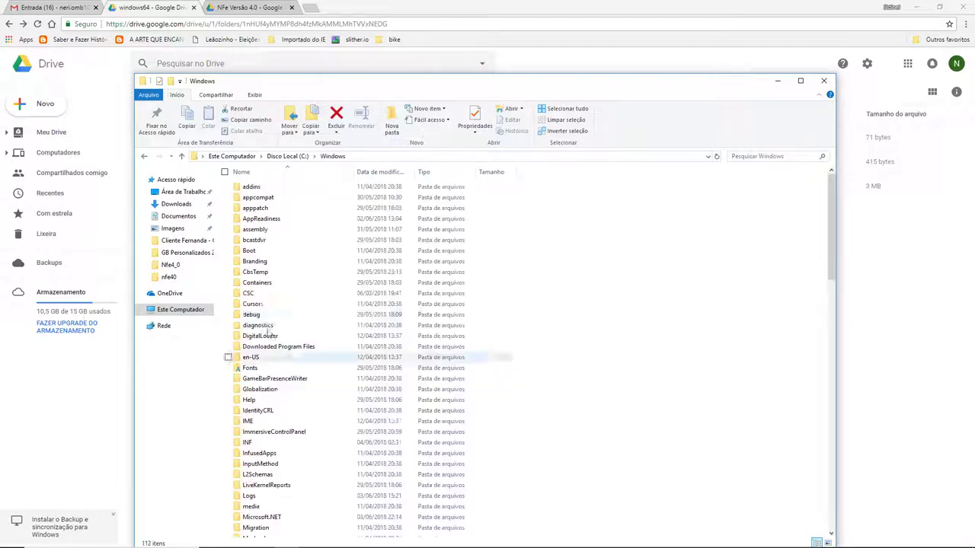
key("s")
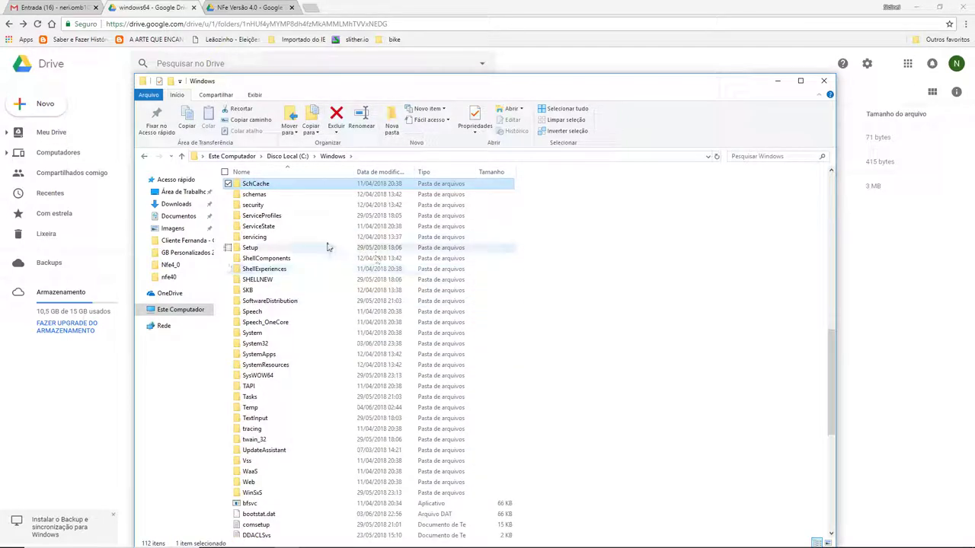
double_click(256, 343)
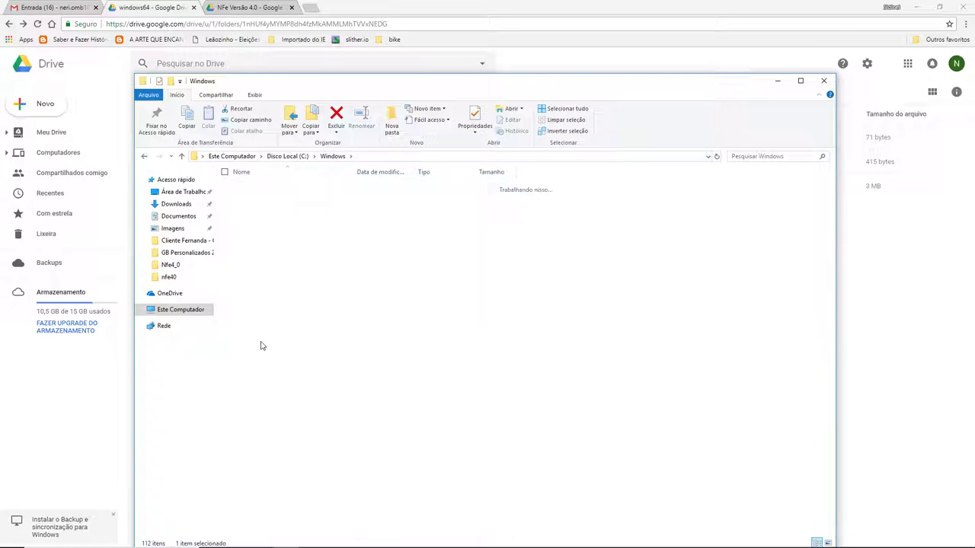
Maximize the System32 window, locate aetpkss1.dll and aetpkss1_32.dll, and leave aetpkss1.dll selected.
left_click(800, 80)
left_click_drag(970, 101, 970, 122)
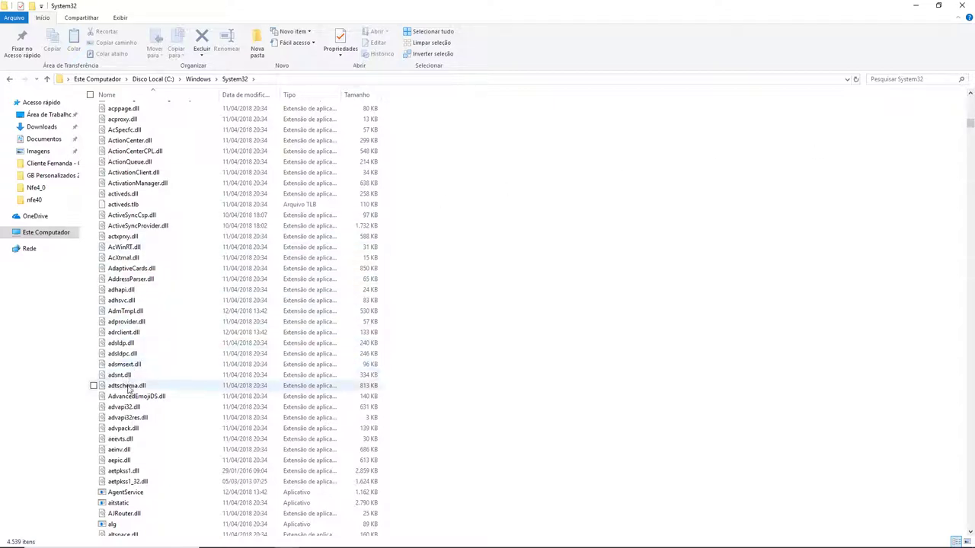
left_click(123, 471)
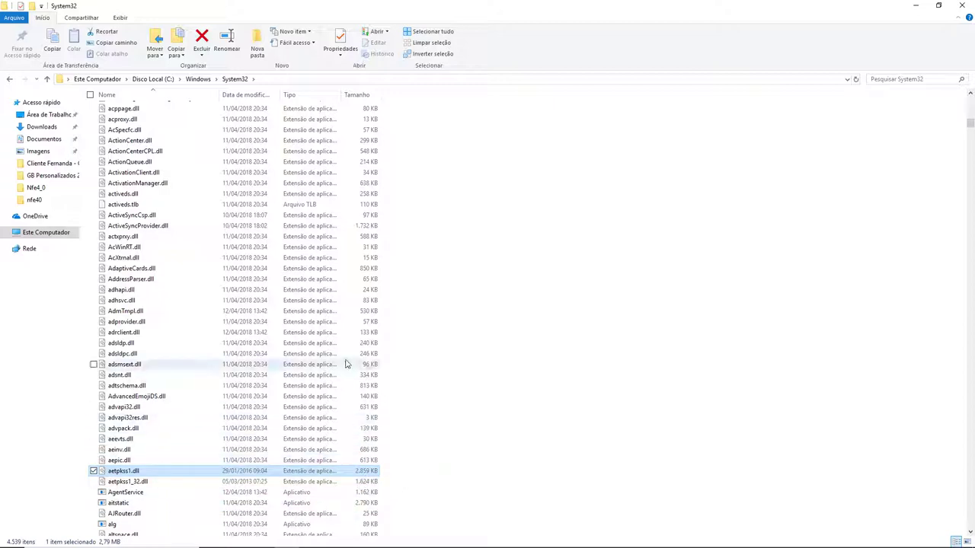
left_click(129, 482)
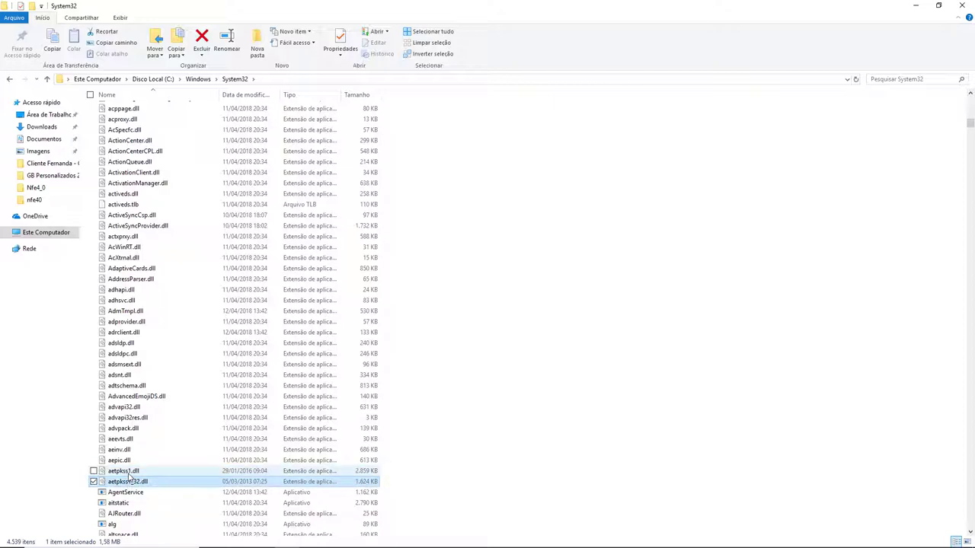
left_click(125, 471)
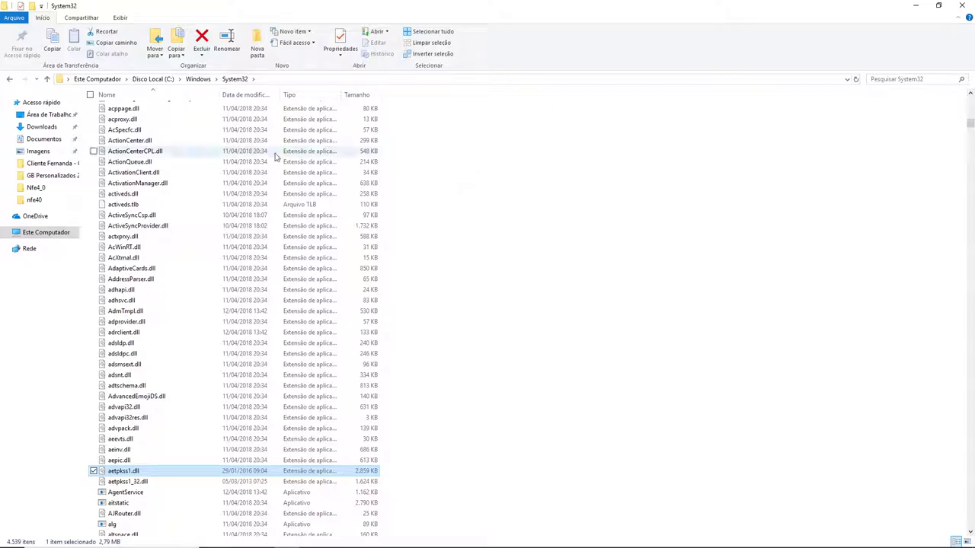
Check the Sublime Text notes, switch to Google Drive, and preview token.cfg, highlighting its library and showInfo lines.
key("alt+Tab")
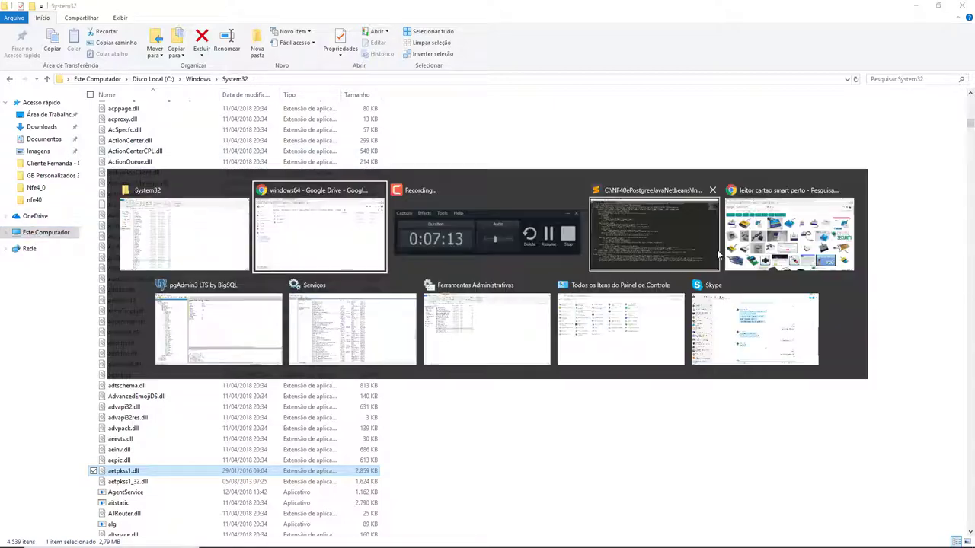
key("alt+Tab")
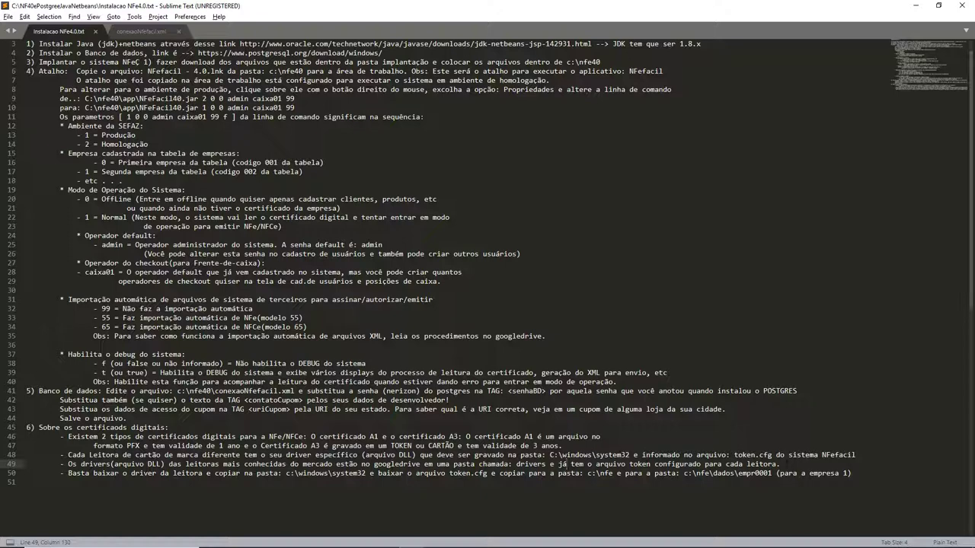
key("alt+Tab")
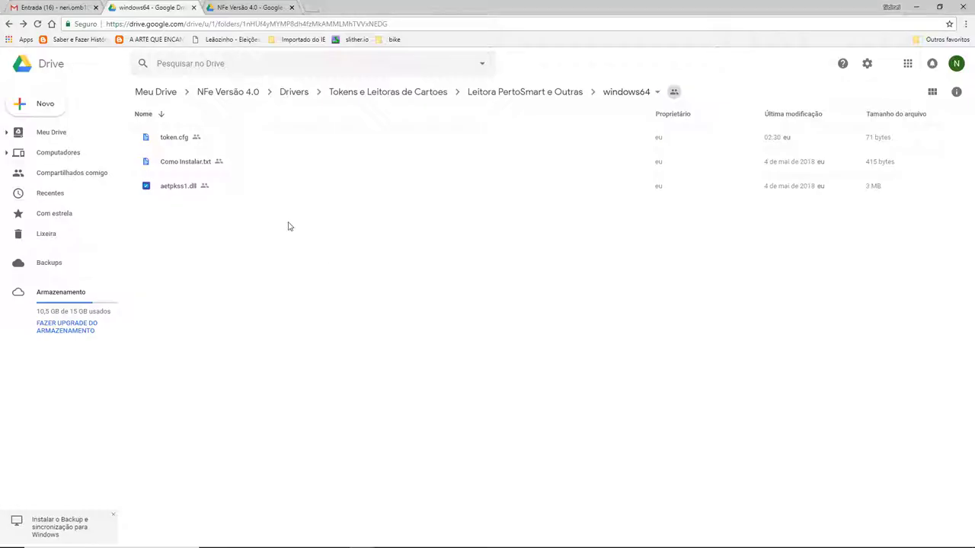
double_click(173, 138)
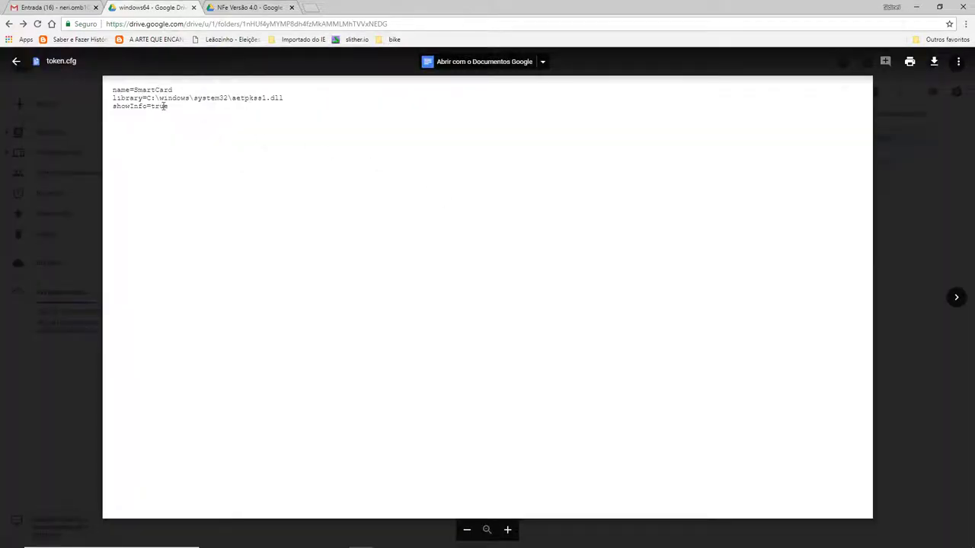
double_click(122, 90)
left_click_drag(172, 112, 107, 100)
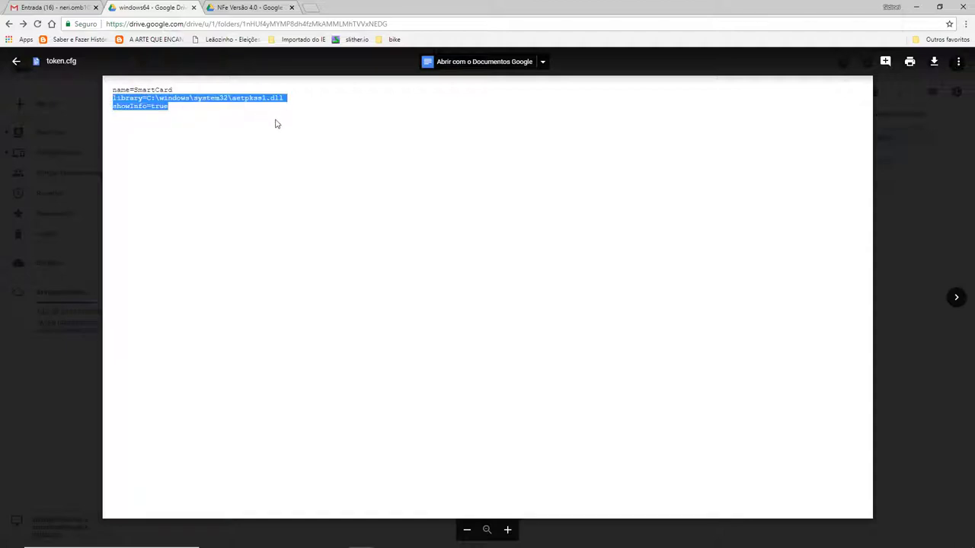
Close the token.cfg preview, switch to the Sublime Text notes, and highlight the line 50 instruction on copying the reader driver and token.cfg.
key("Escape")
key("alt+Tab")
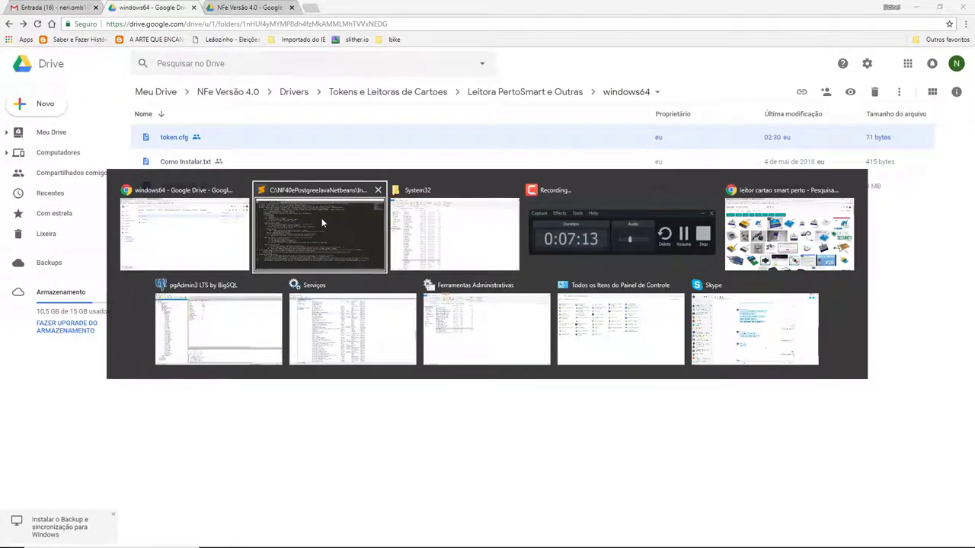
left_click(321, 218)
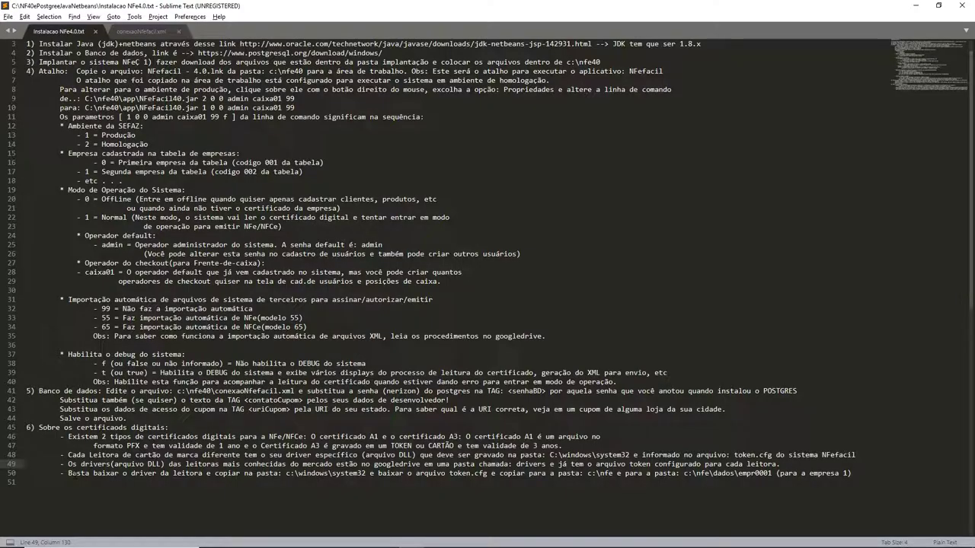
left_click_drag(69, 473, 627, 480)
left_click_drag(700, 482, 772, 472)
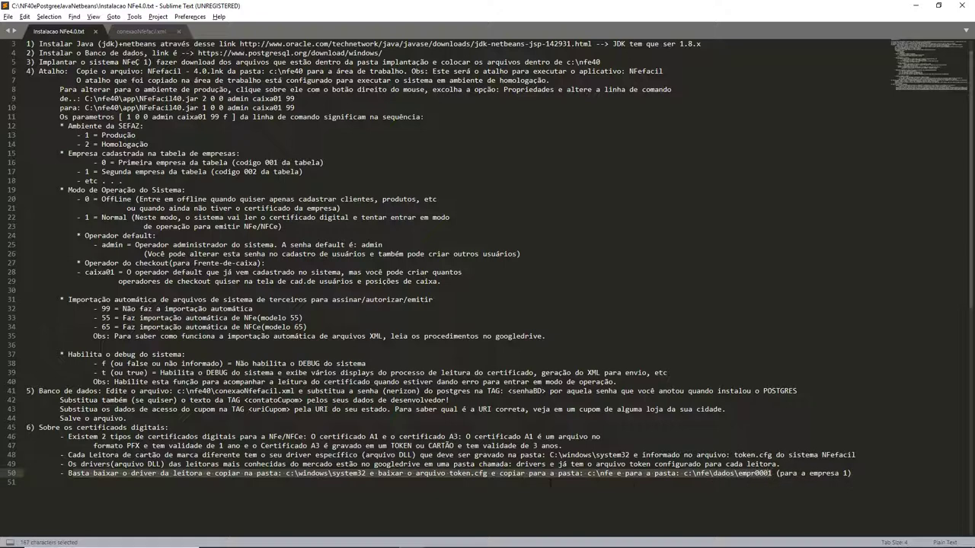
Switch to Google Drive, download token.cfg from the windows64 folder, and return to that folder.
key("alt+Tab")
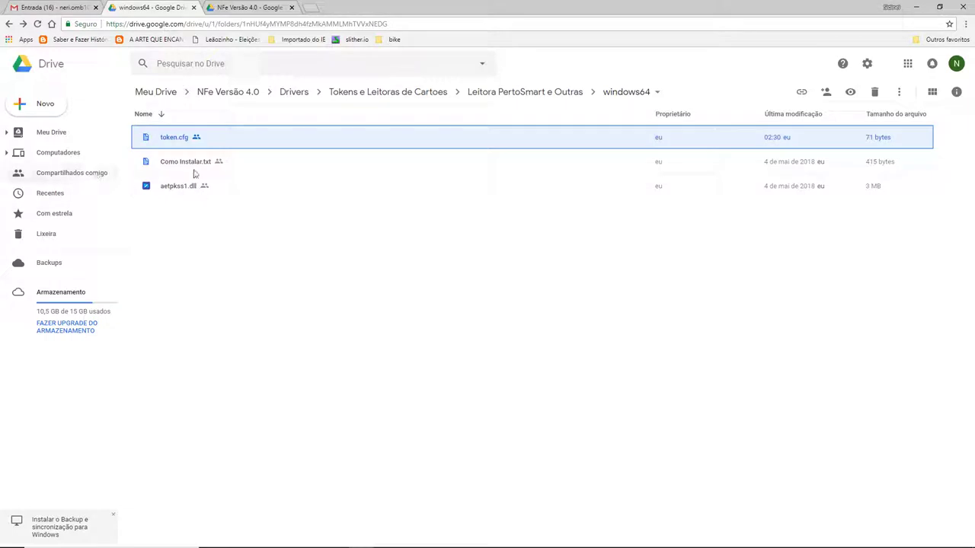
right_click(178, 139)
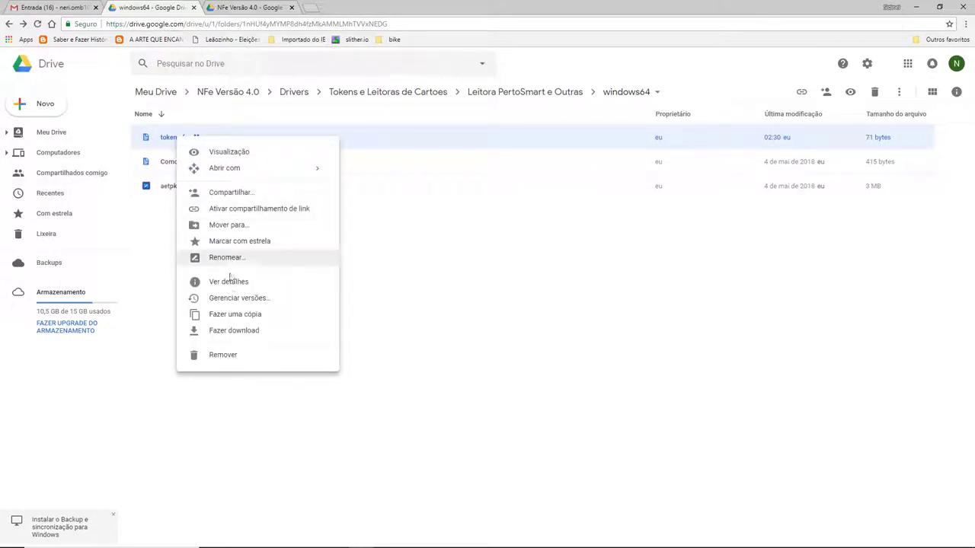
left_click(232, 330)
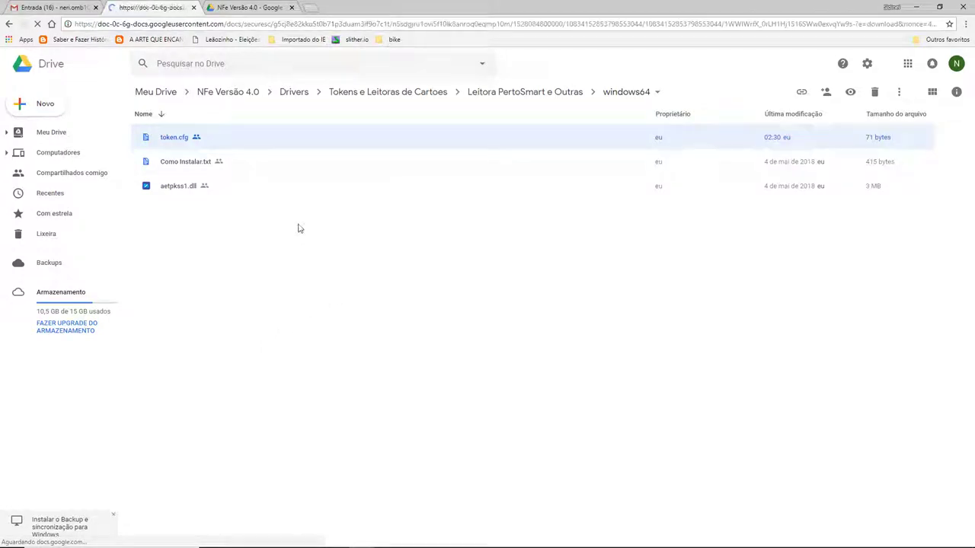
left_click(10, 25)
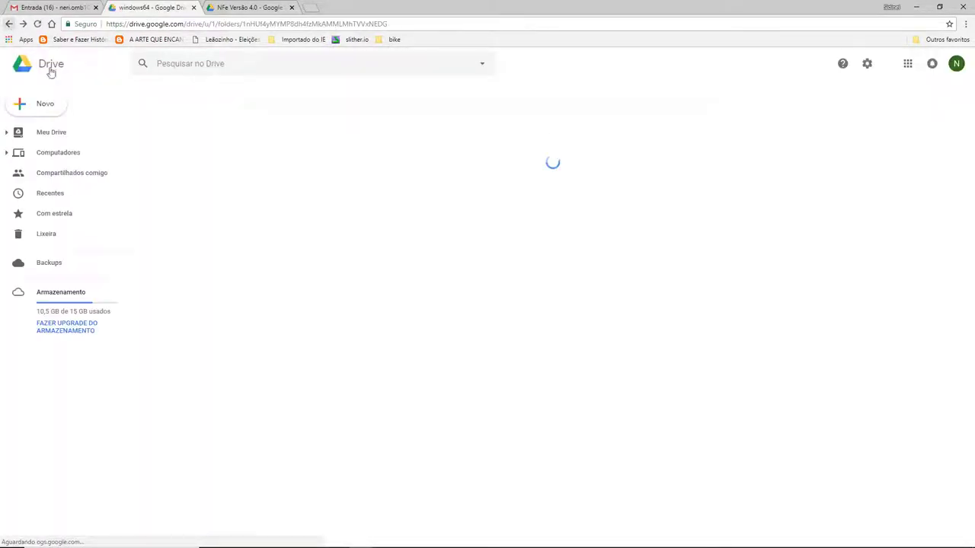
Check the Sublime Text notes, switch to File Explorer, and open the C:\nfe40 folder.
key("alt+Tab")
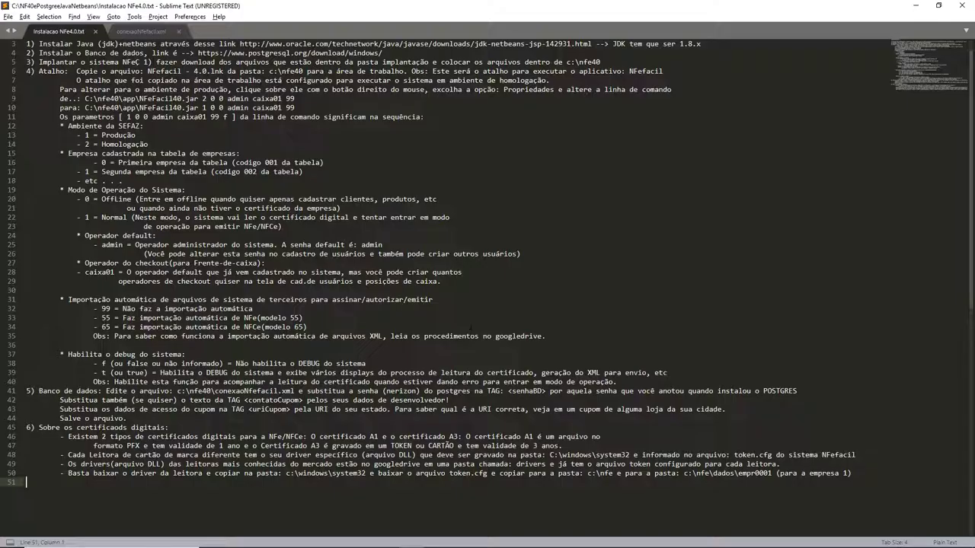
key("alt+Tab")
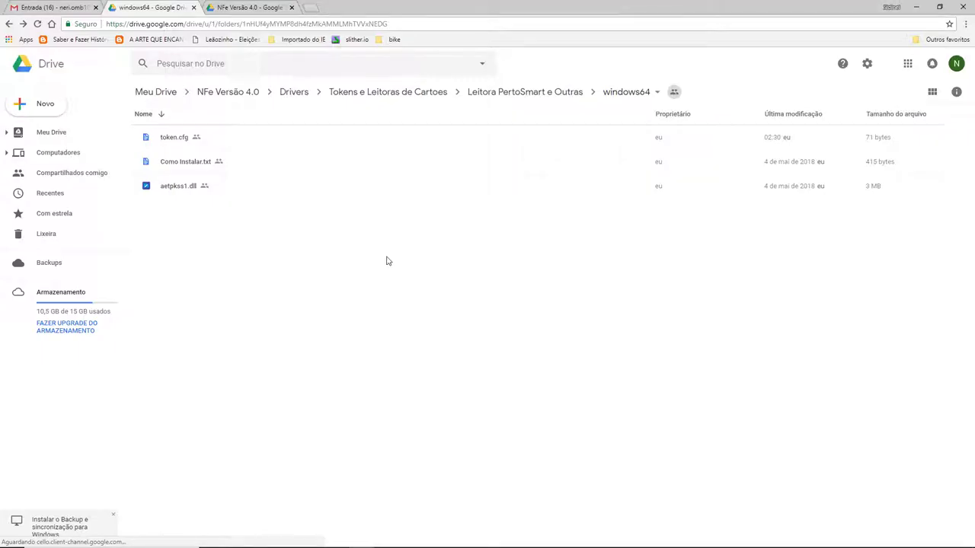
key("alt+Tab")
key("alt+Tab")
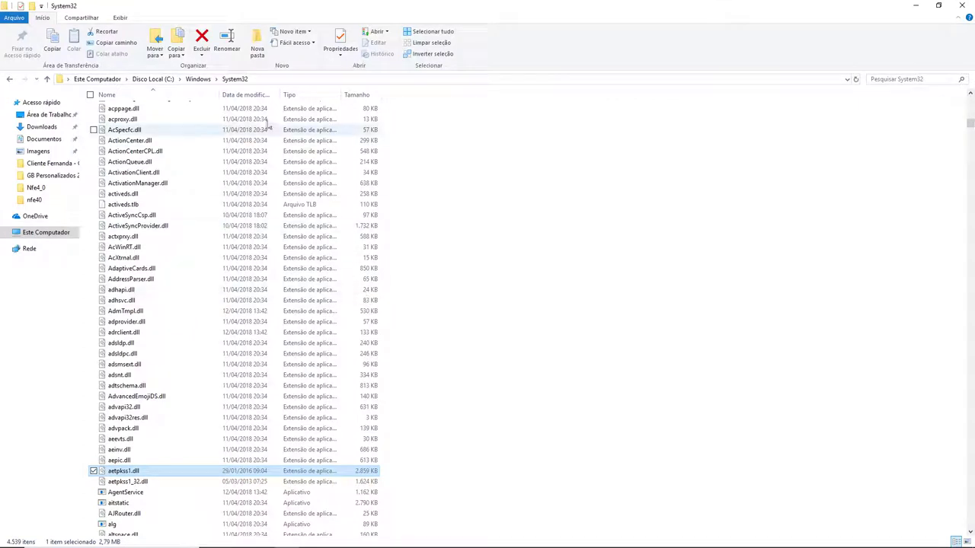
left_click(148, 83)
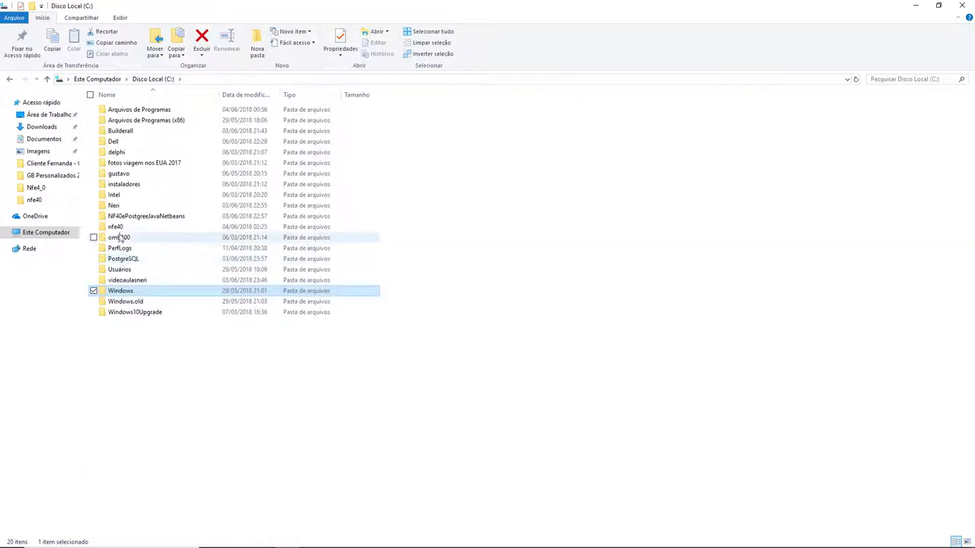
double_click(152, 228)
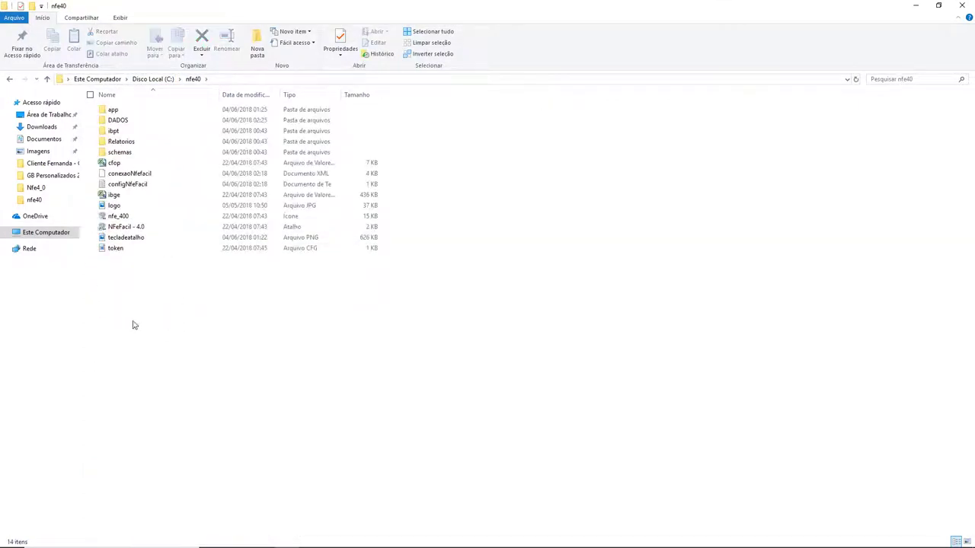
Open the token file from nfe40 in Word to review its lines, close it, and leave the file selected.
double_click(114, 250)
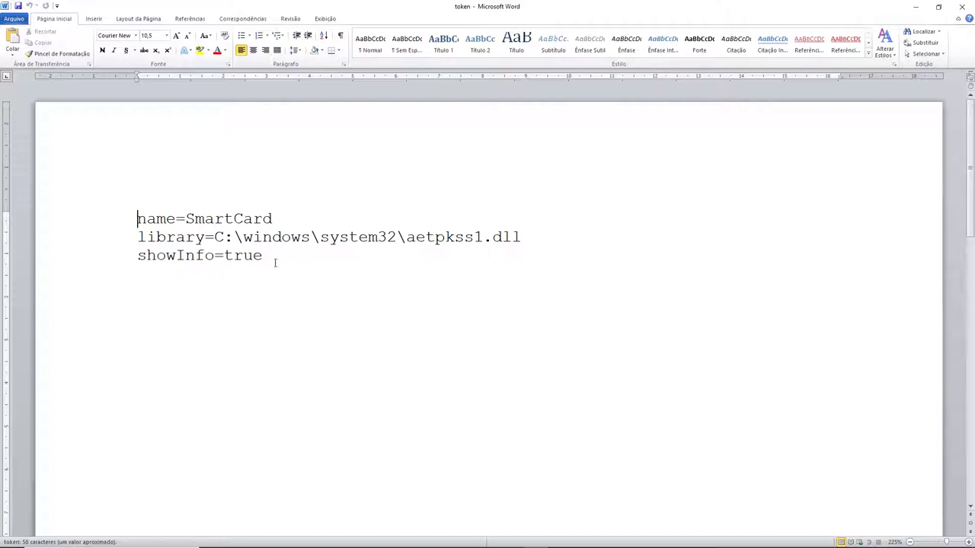
left_click(959, 9)
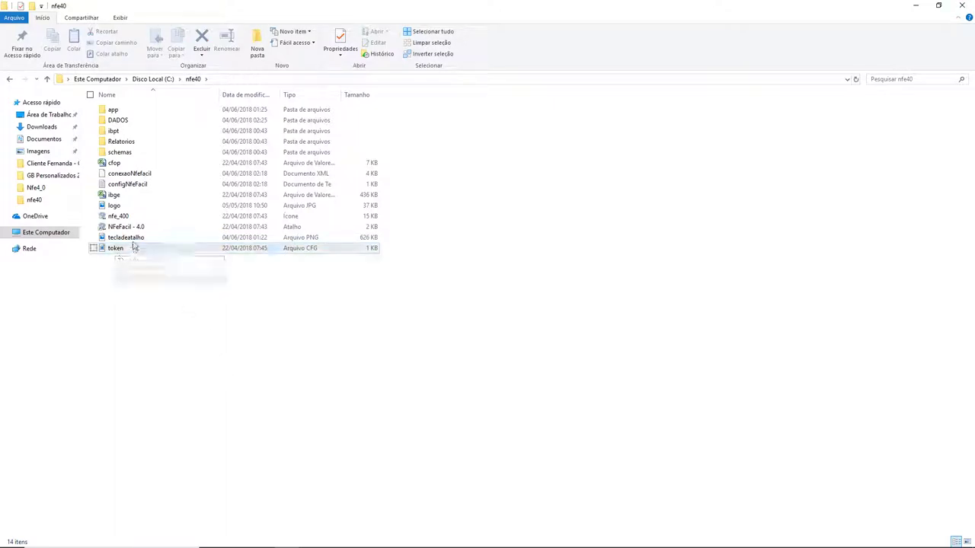
left_click(114, 251)
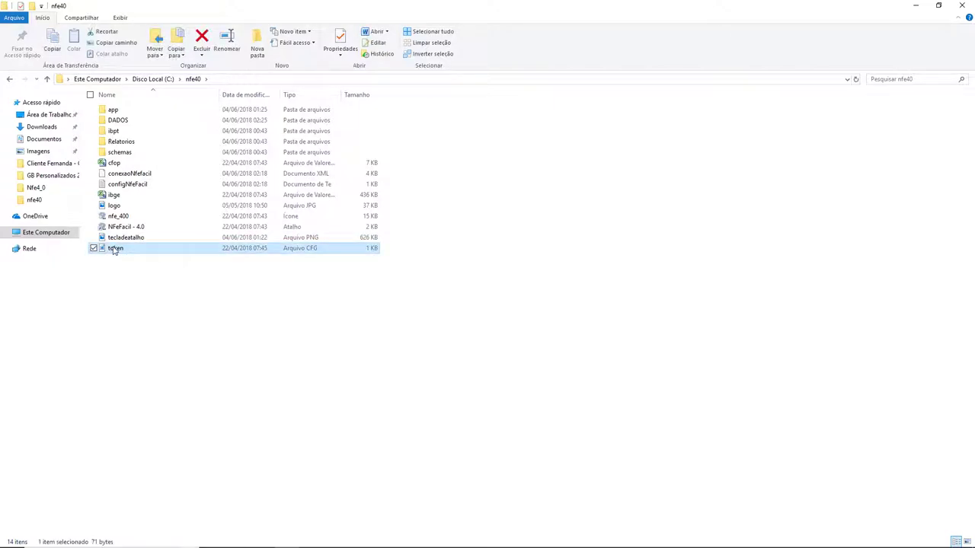
Check the target path in the Sublime Text notes and copy the token file from nfe40 into its DADOS\EMPR0001 folder.
key("alt+Tab")
key("Tab")
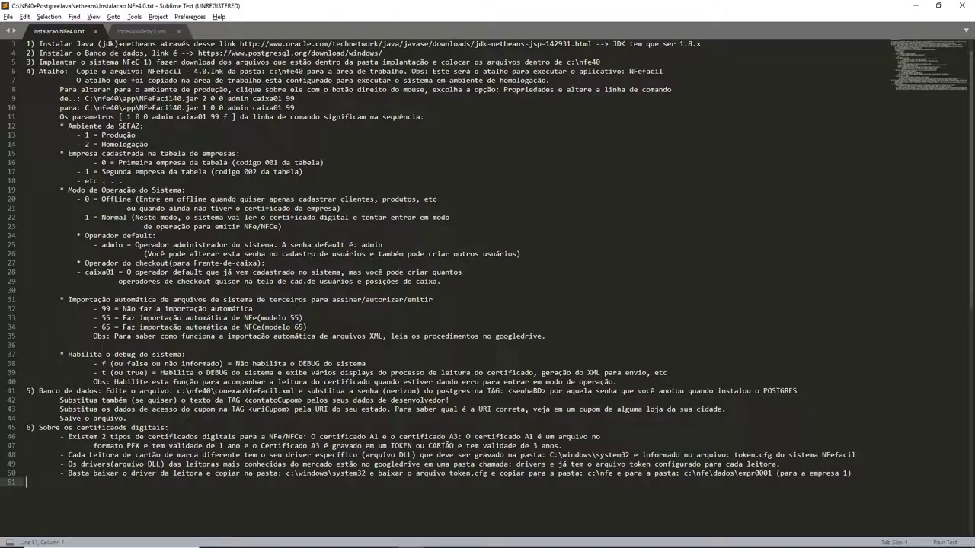
key("alt+Tab")
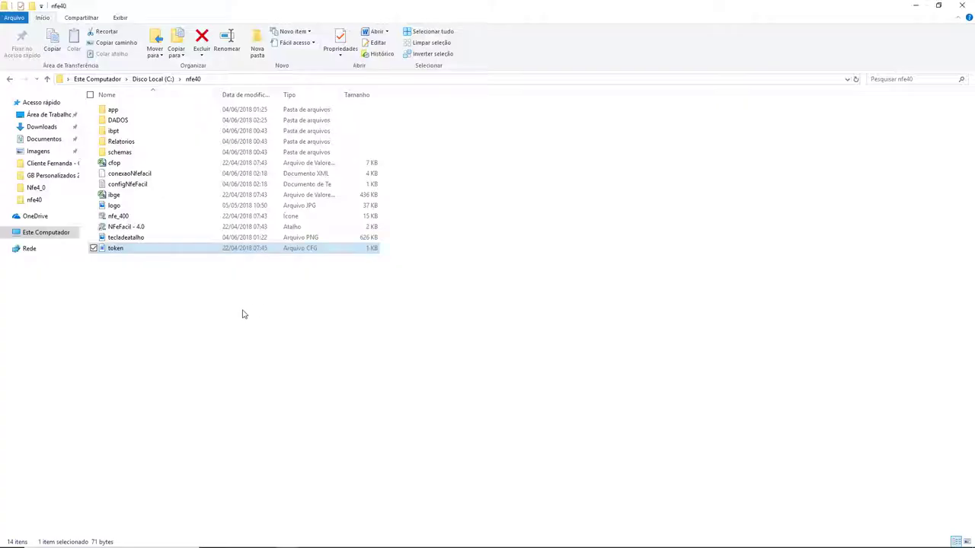
right_click(117, 251)
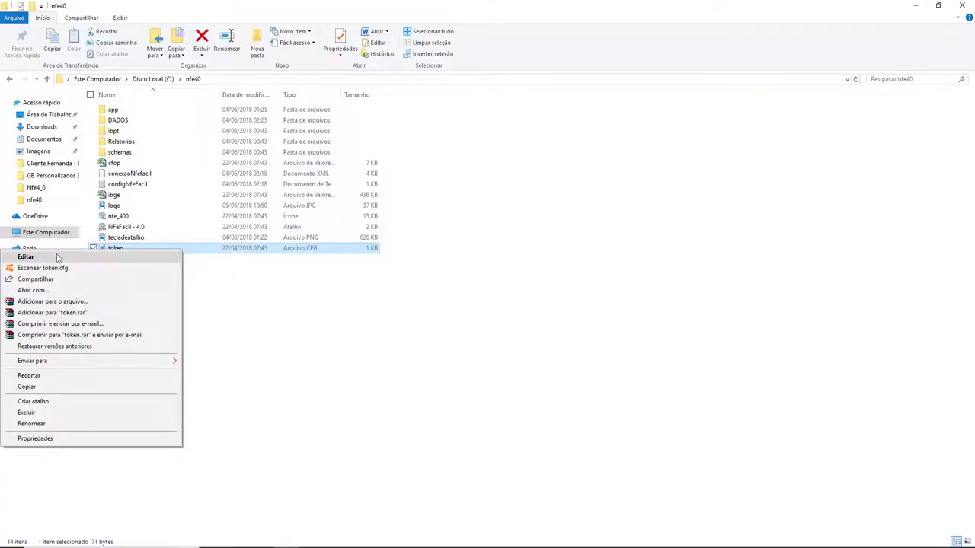
left_click(30, 387)
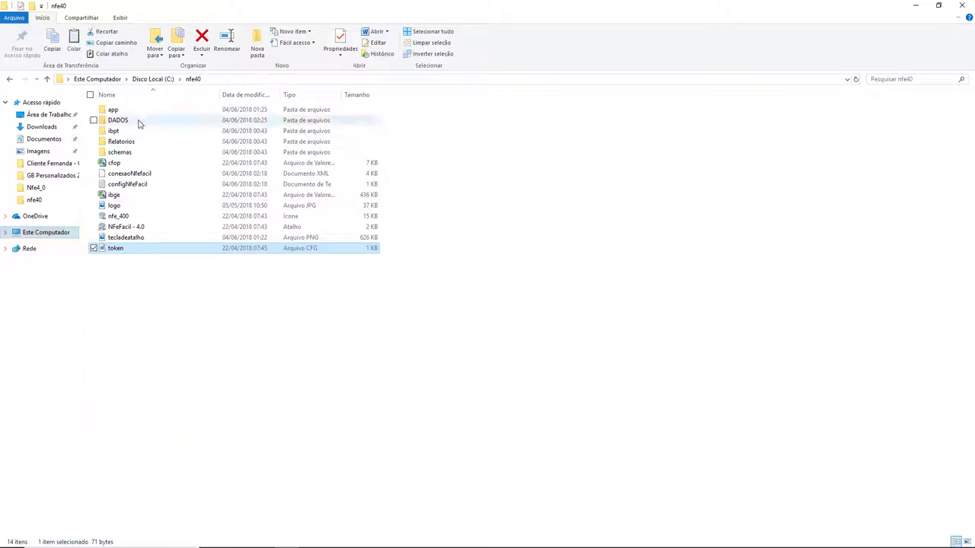
left_click(114, 122)
double_click(113, 122)
double_click(111, 111)
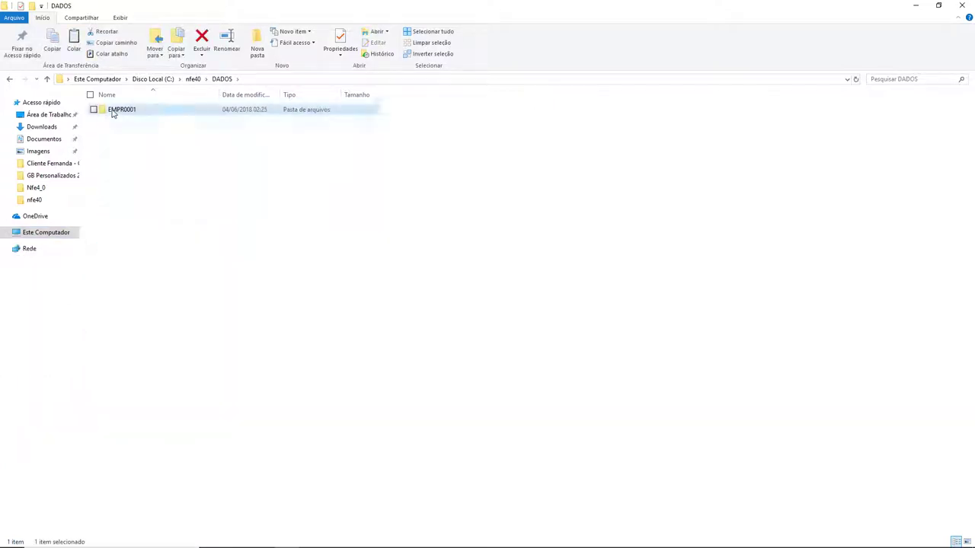
right_click(157, 341)
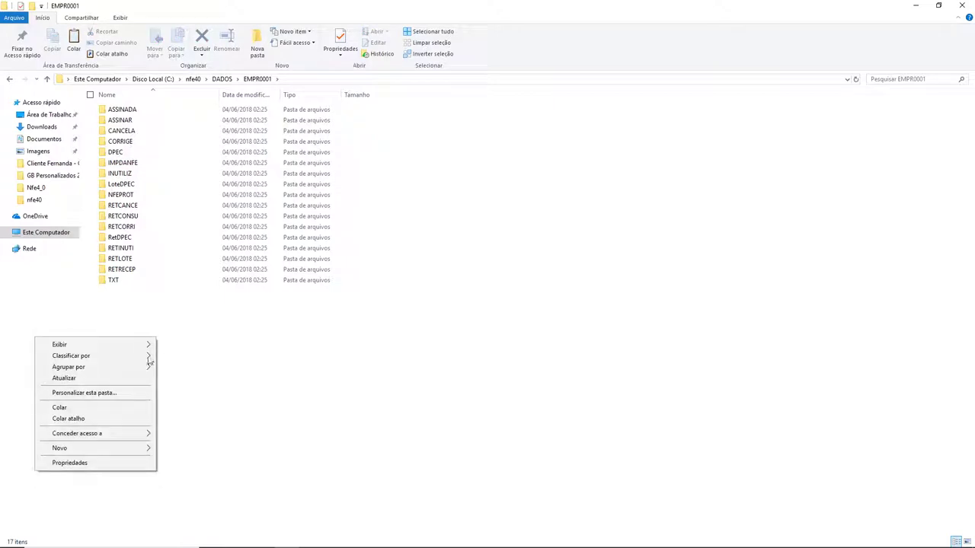
left_click(107, 407)
left_click(227, 345)
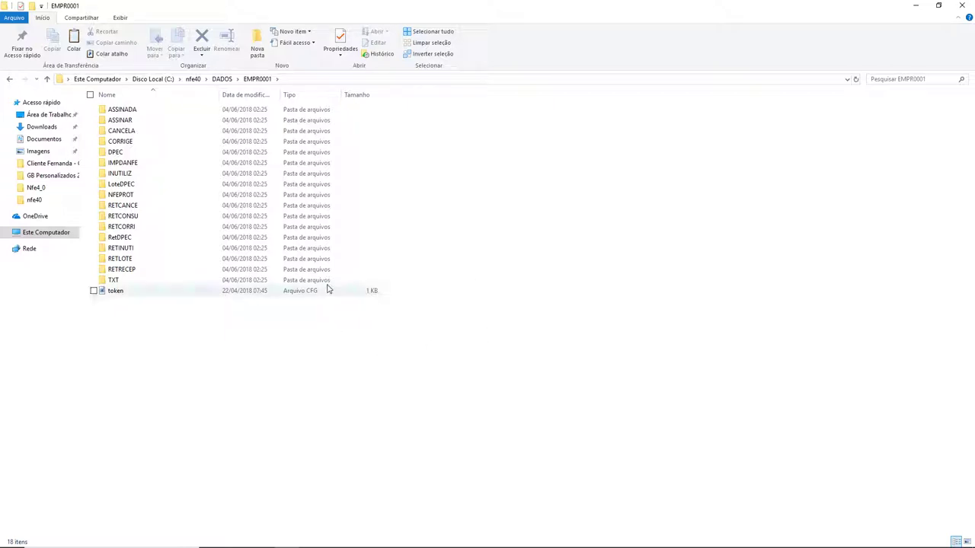
Switch to Google Drive and select aetpkss1.dll in the windows64 folder.
key("alt+Tab")
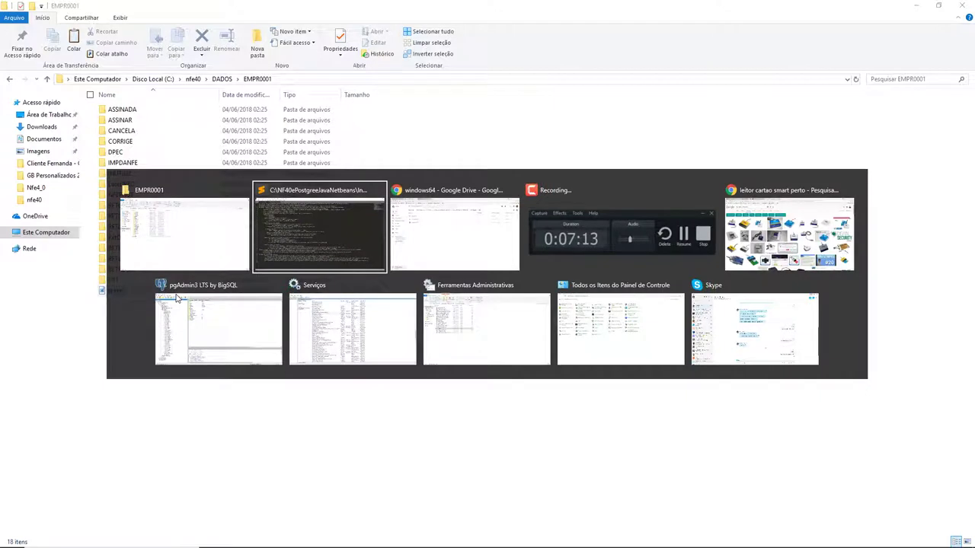
key("alt+Tab")
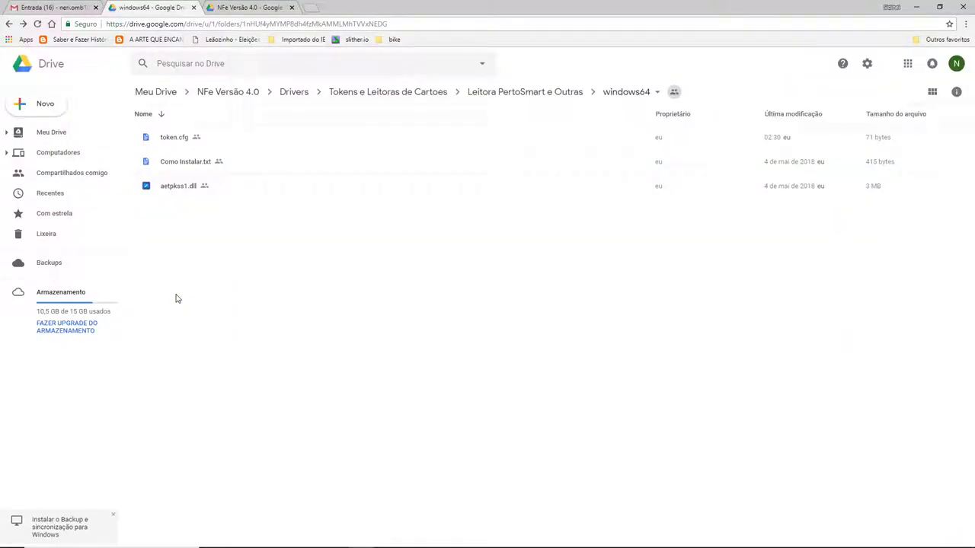
left_click(190, 195)
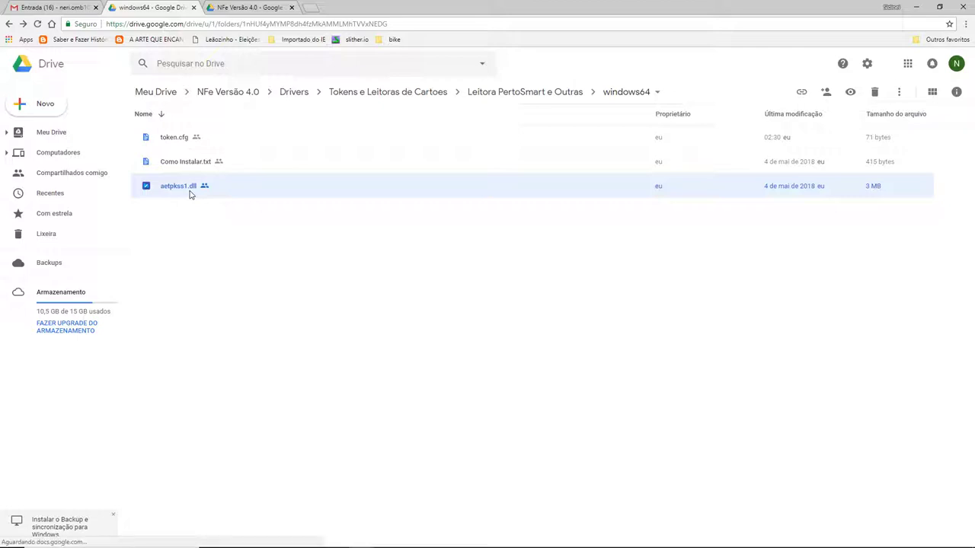
Look through the Leitora_Safenet_5100 folder and its Windows_10 subfolder, and return to Tokens e Leitoras de Cartoes.
left_click(414, 93)
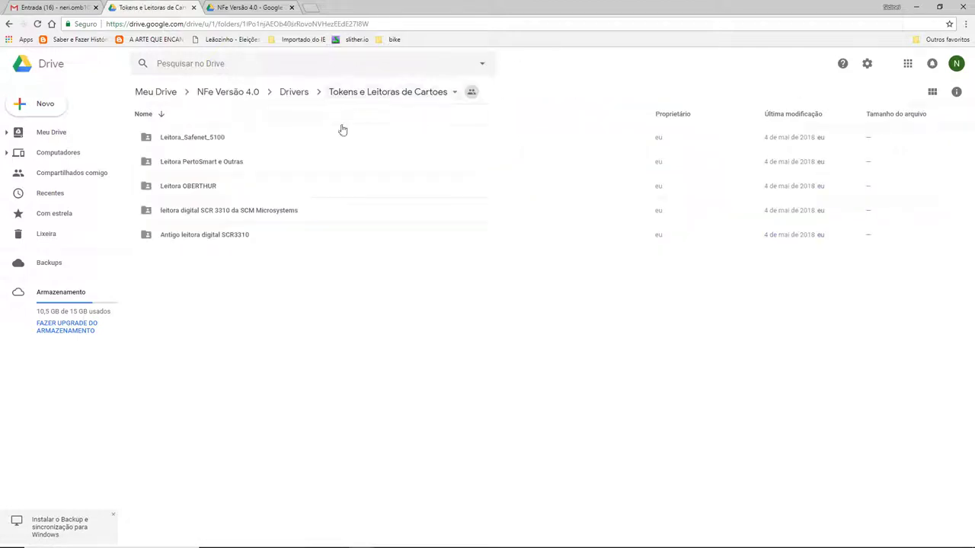
double_click(203, 144)
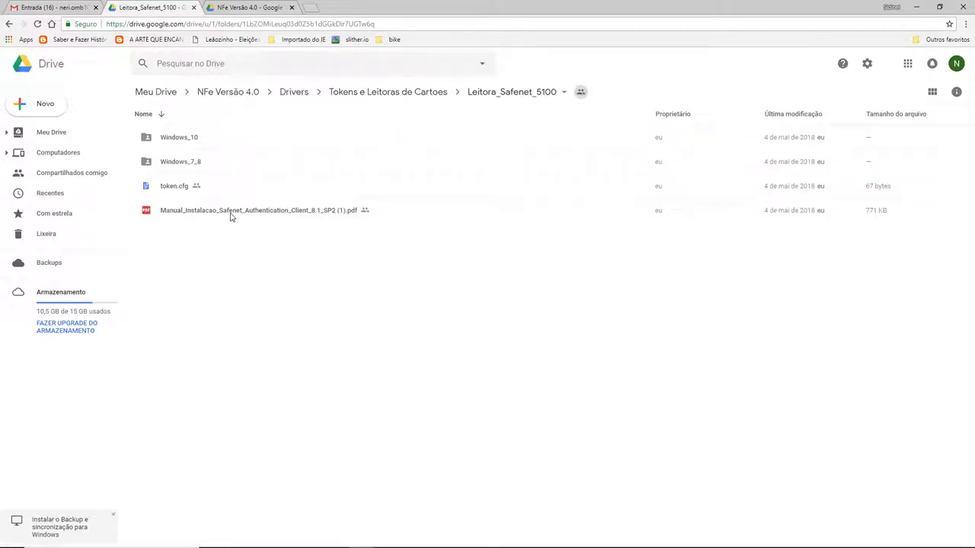
double_click(181, 144)
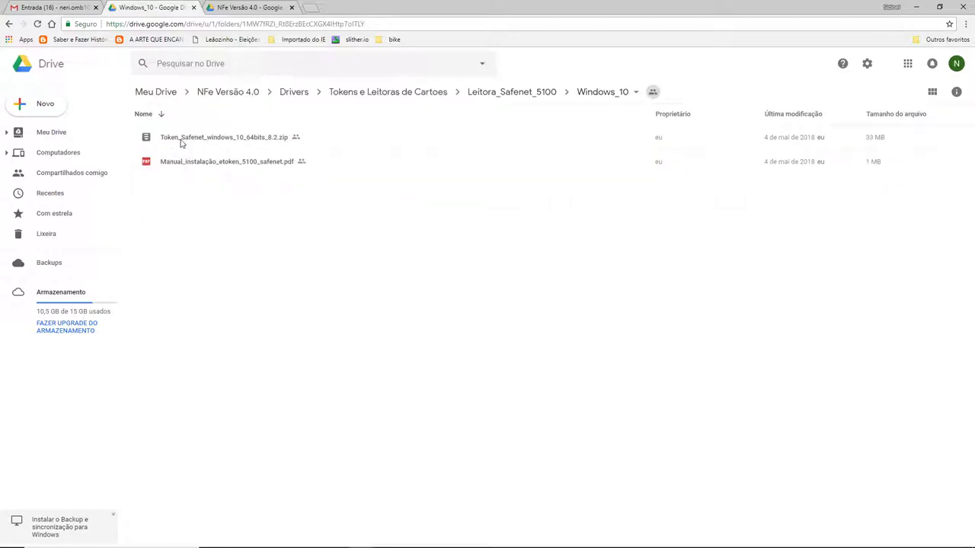
left_click(522, 94)
left_click(419, 95)
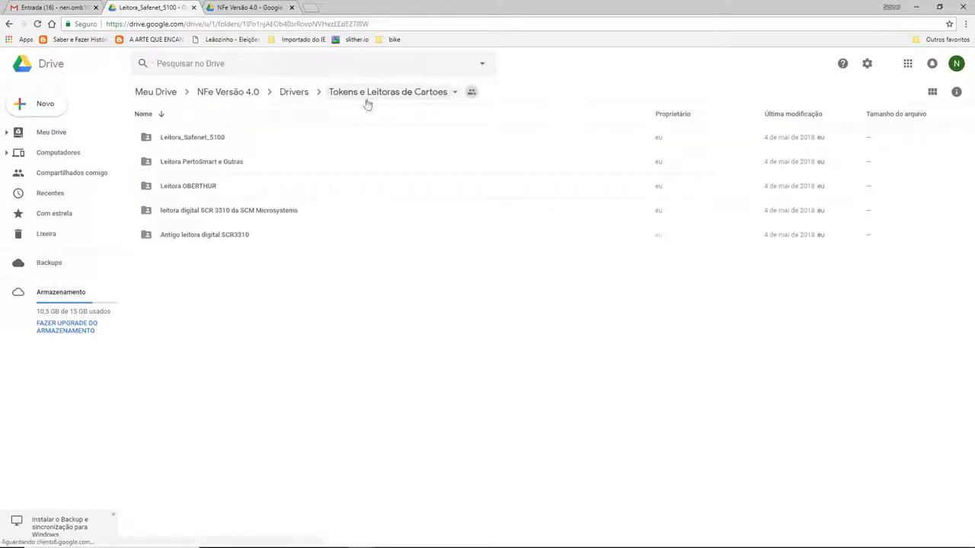
Inspect aetpkss1.dll and read Como instalar.txt in the leitora digital SCR 3310 da SCM Microsystems folder, and go back to Drivers.
double_click(210, 212)
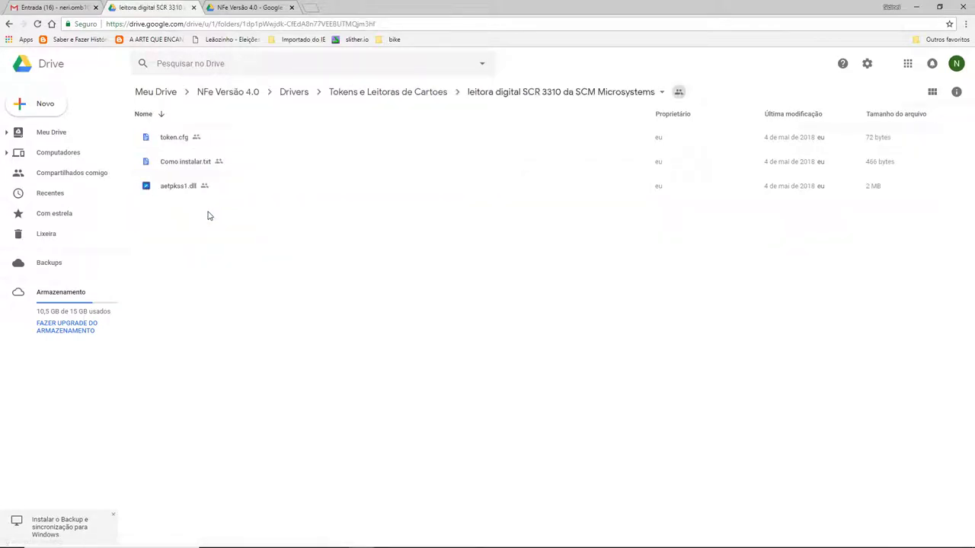
double_click(176, 163)
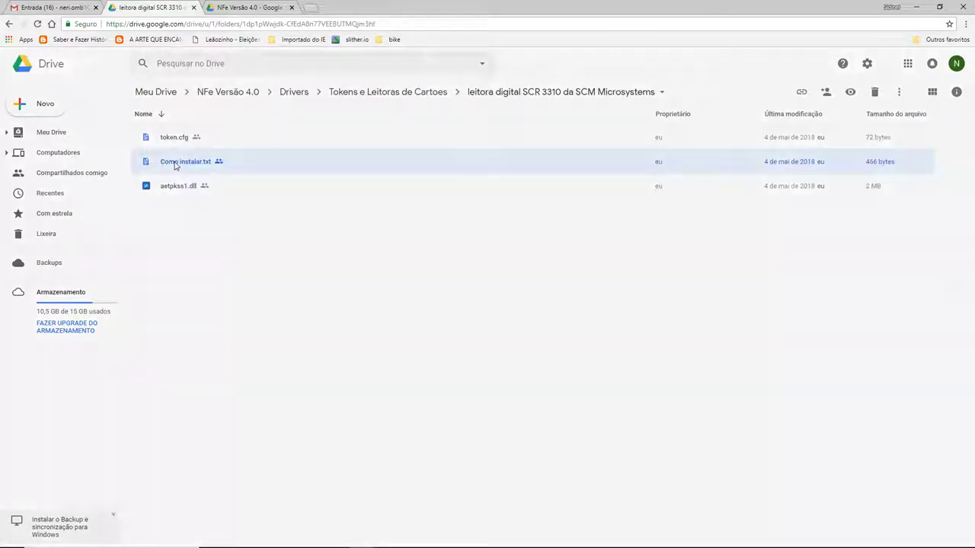
key("Escape")
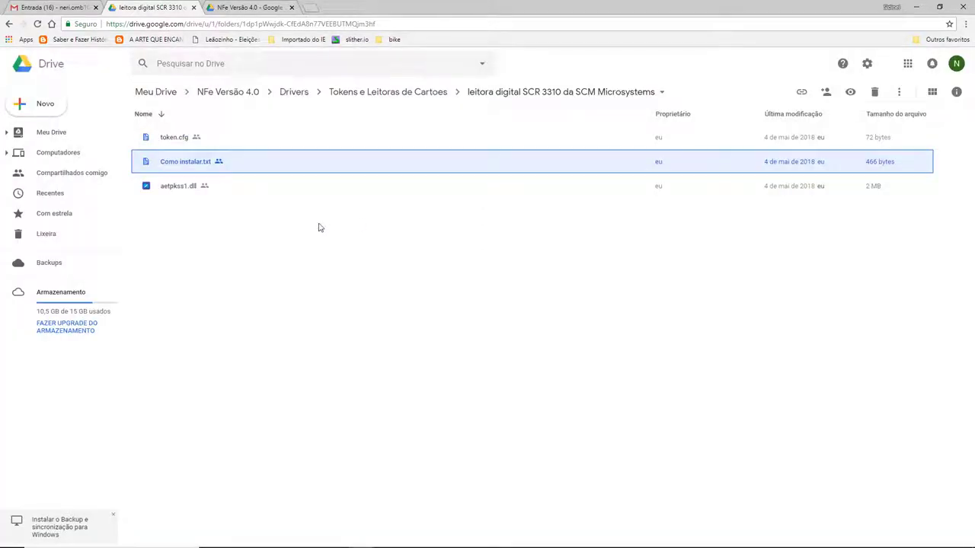
left_click(212, 196)
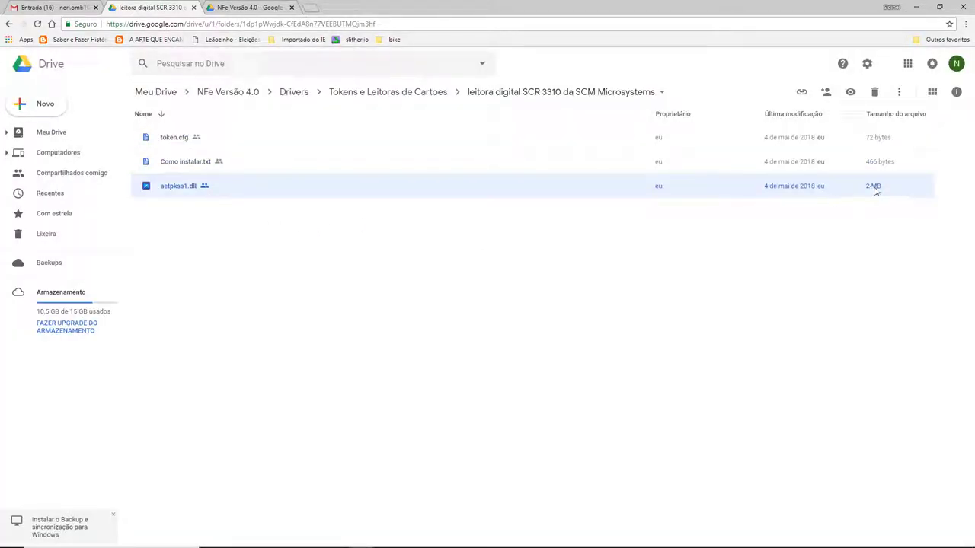
double_click(200, 164)
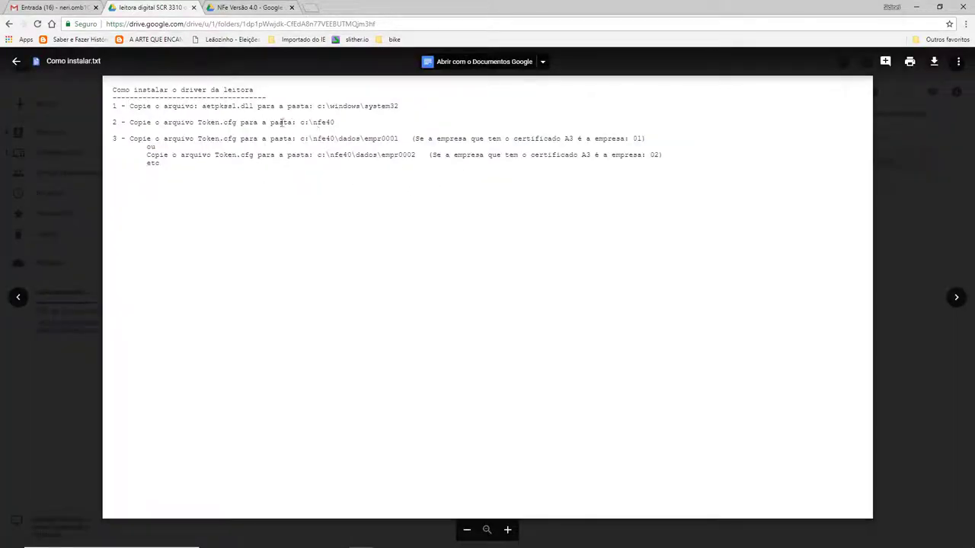
key("Escape")
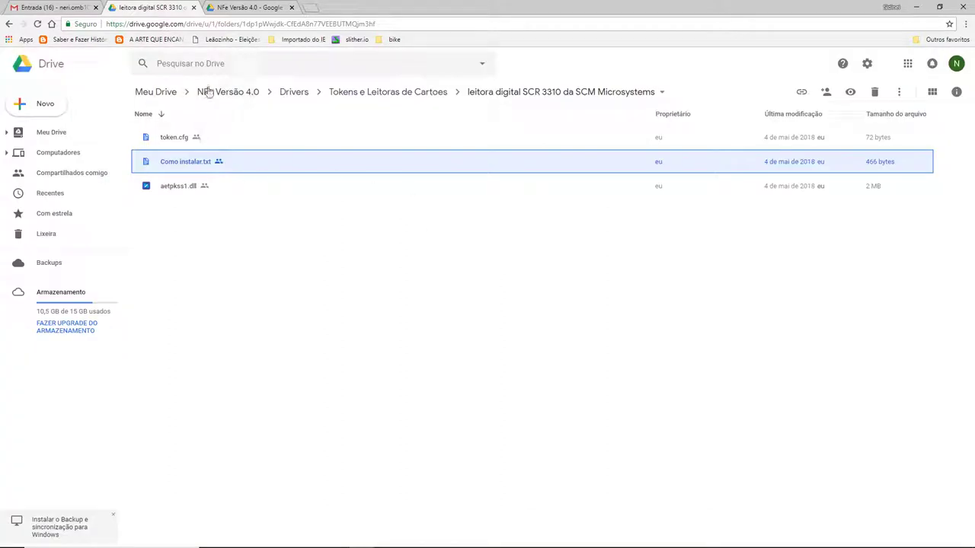
left_click(299, 94)
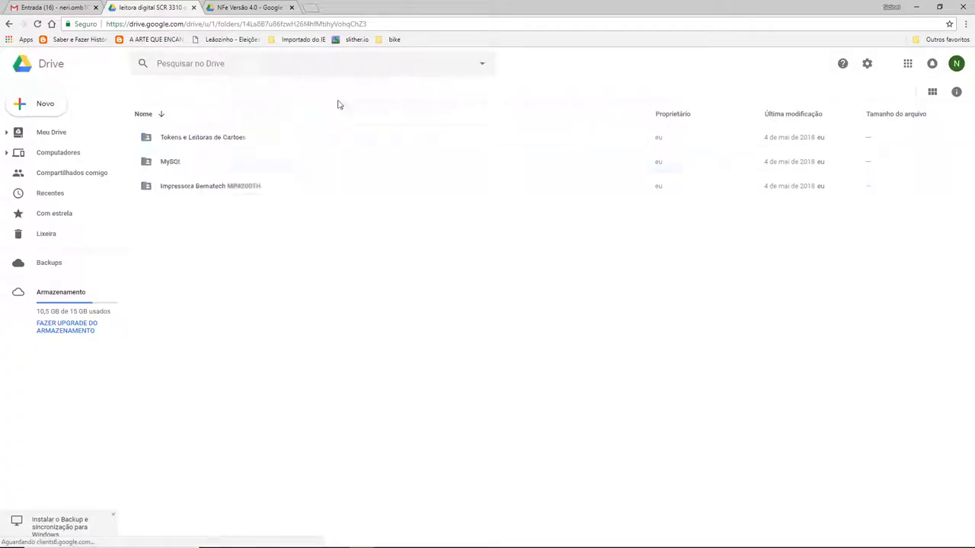